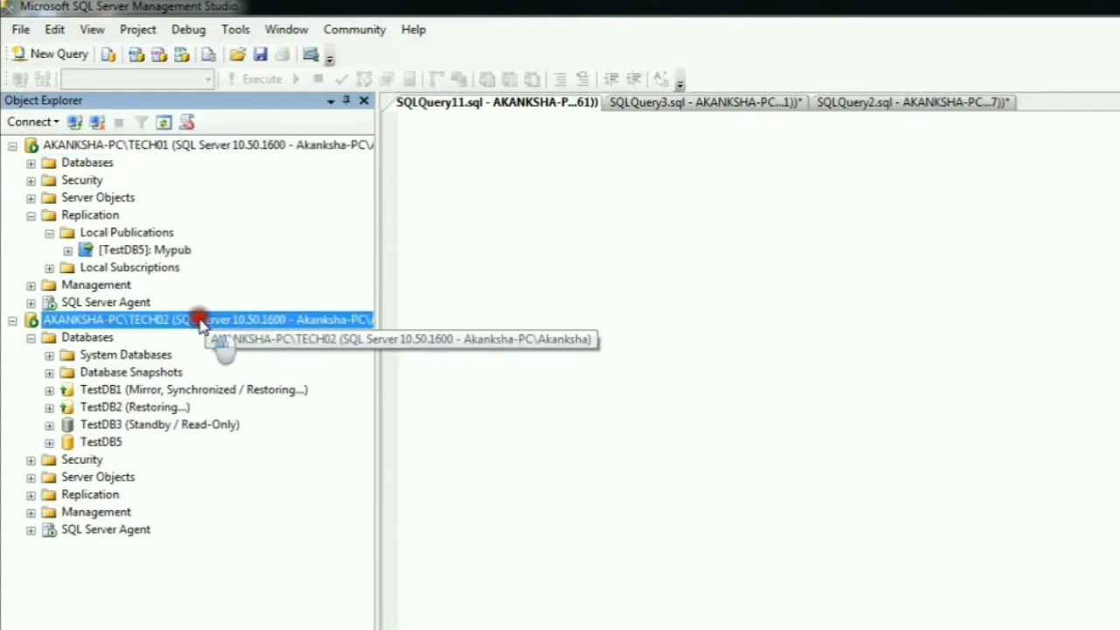
- Open the article properties of the FactCallCenter table from the properties of the Mypub publication
click(122, 250)
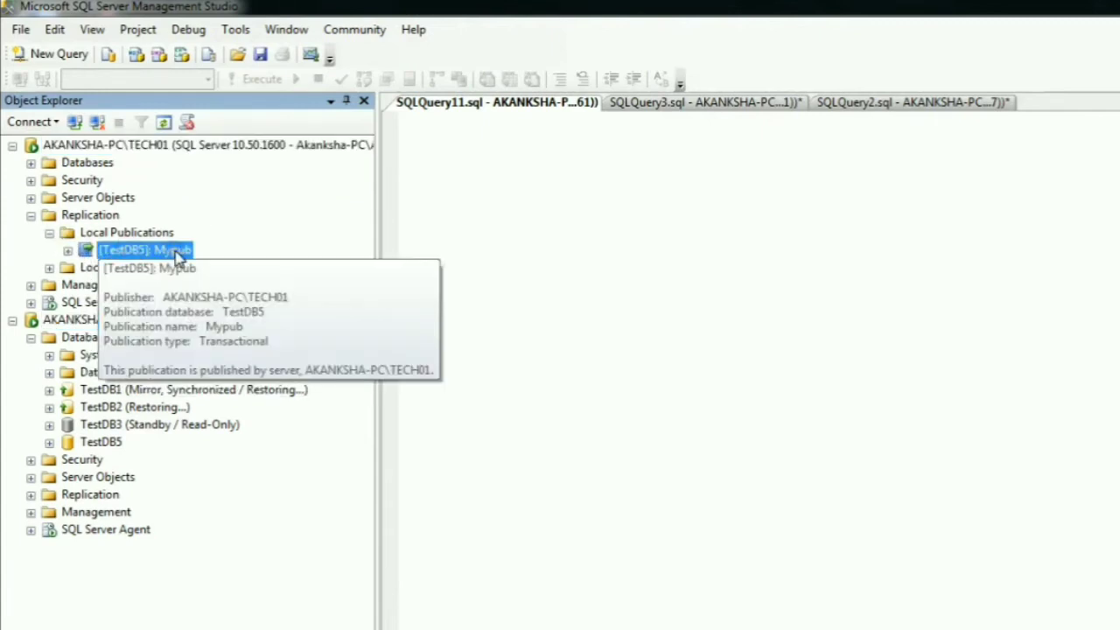
right_click(178, 254)
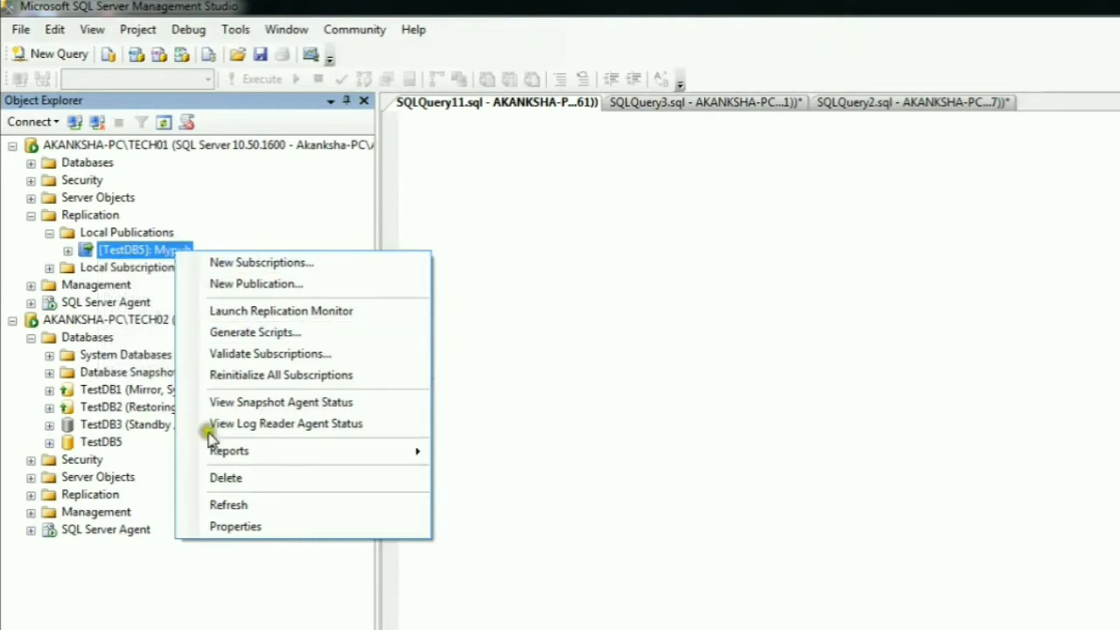
click(223, 525)
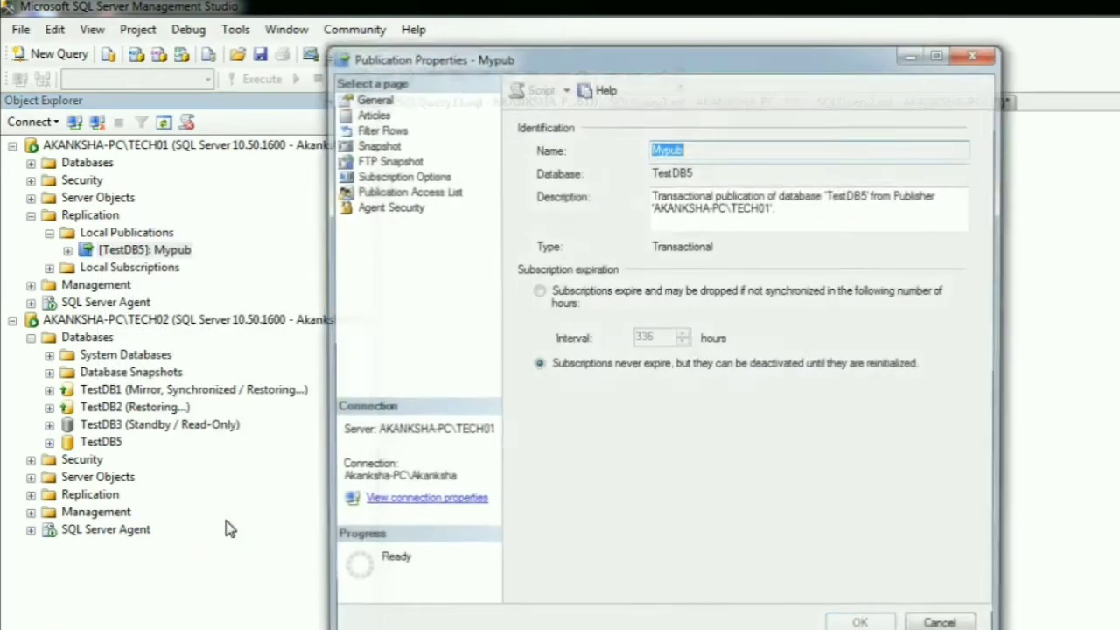
click(370, 112)
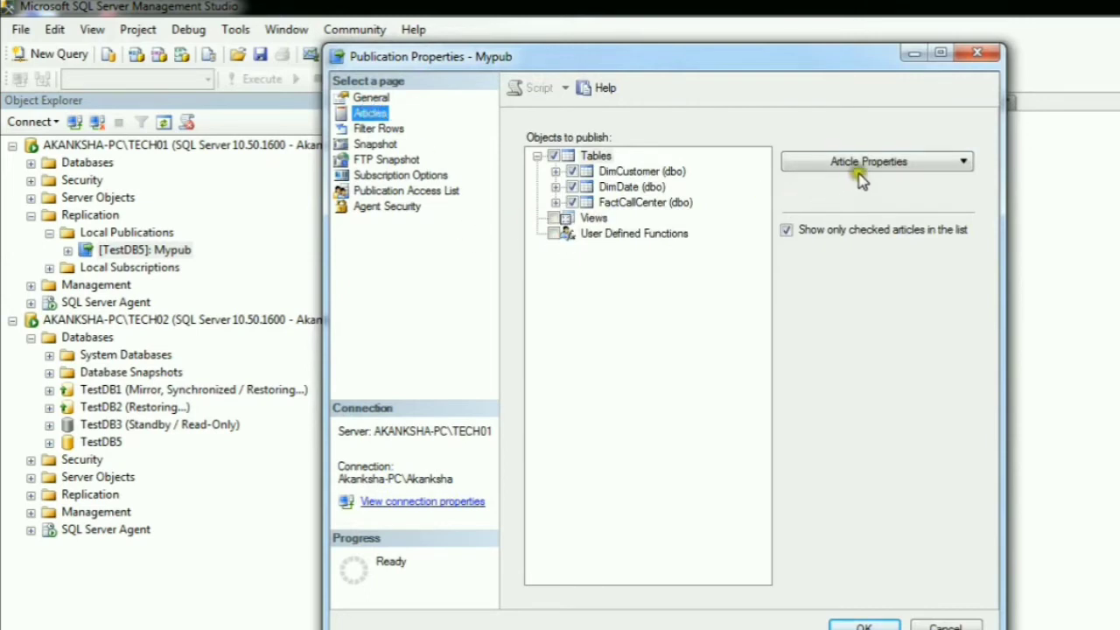
click(664, 204)
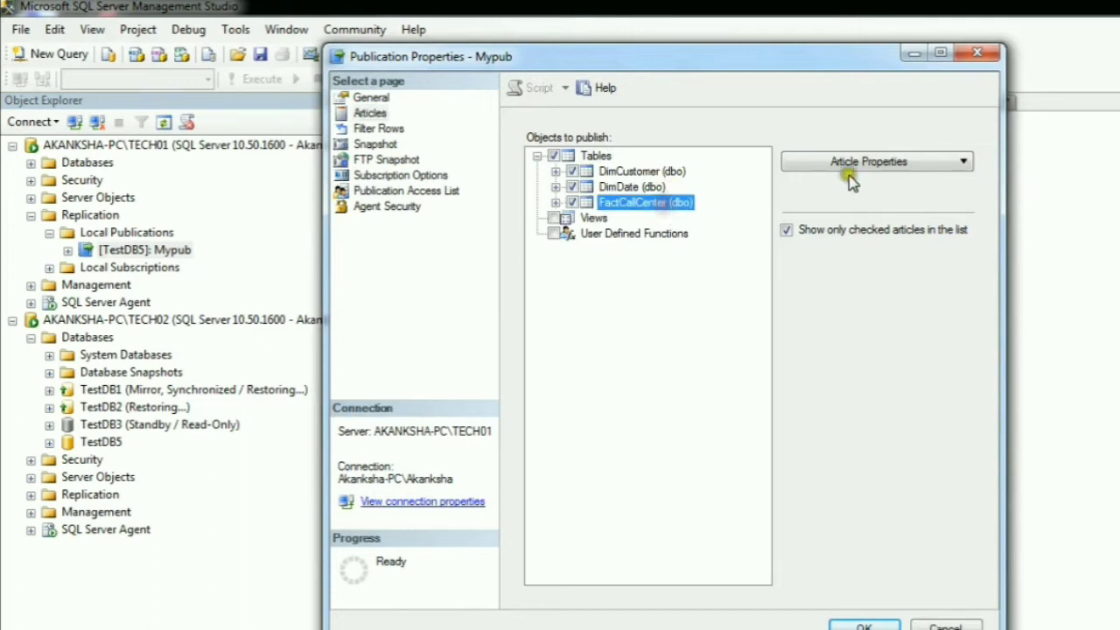
click(878, 169)
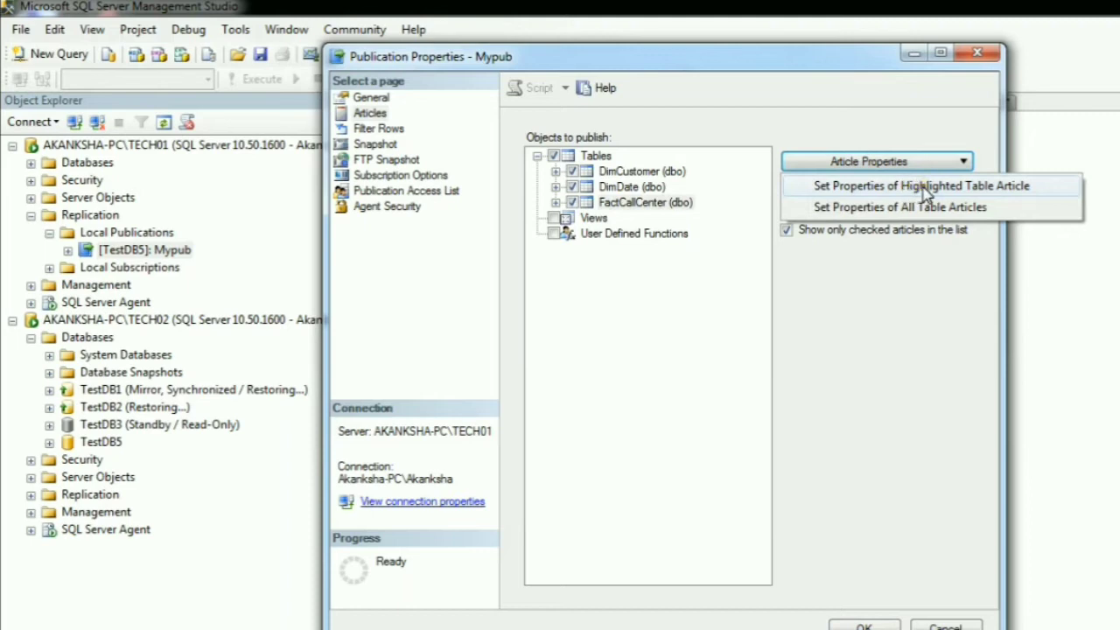
click(925, 185)
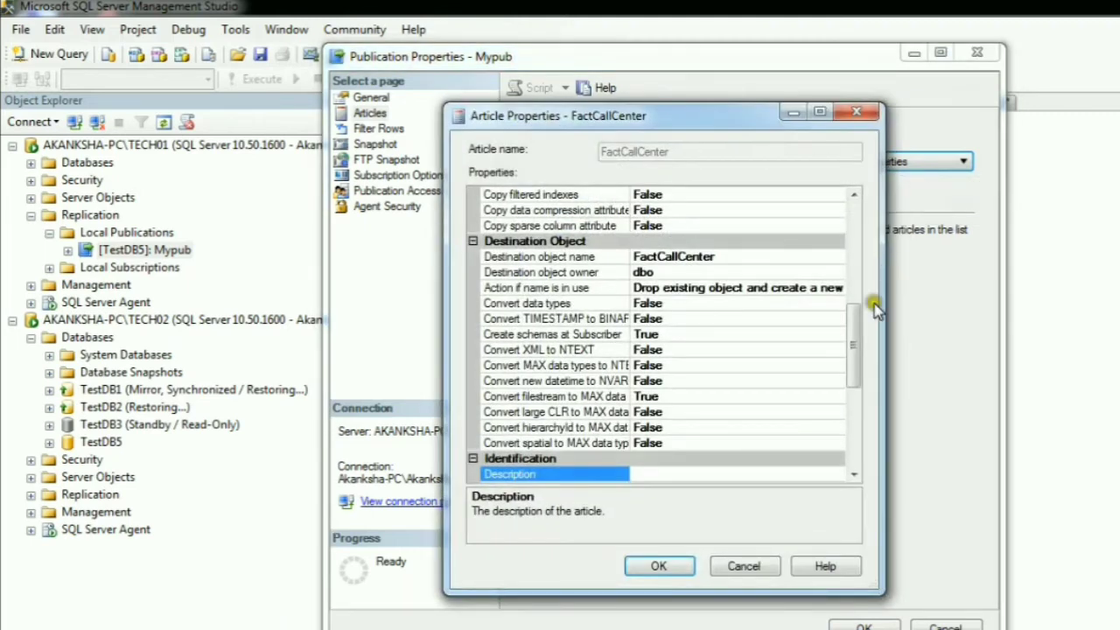
- Try the DELETE delivery format "Do not replicate DELETE statements" for FactCallCenter, discarding the changes in both the article and publication properties
drag(857, 324, 853, 415)
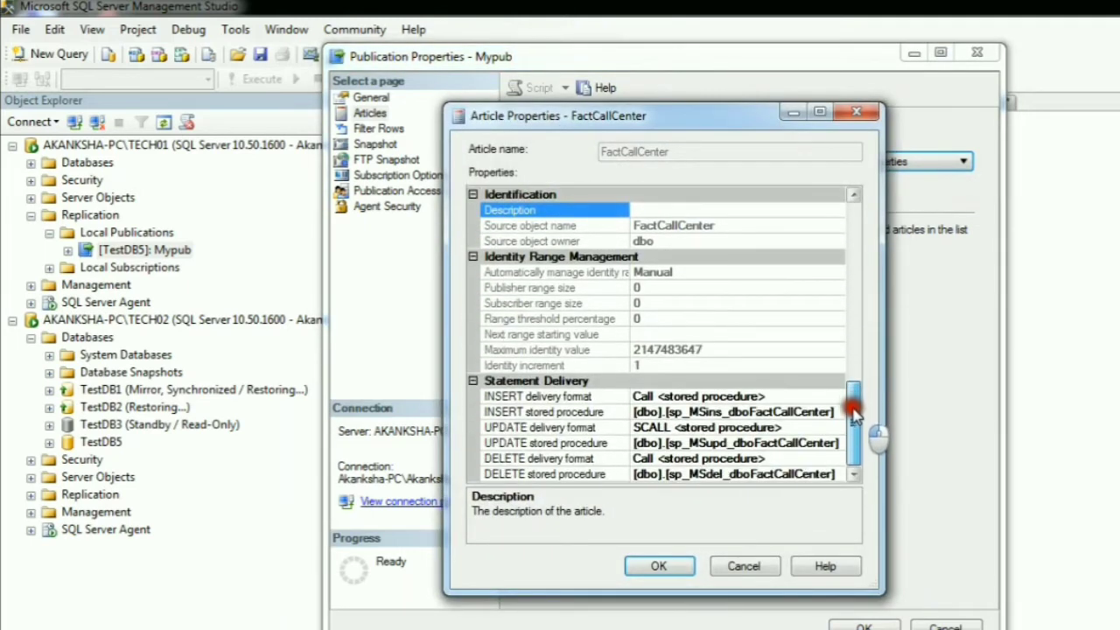
click(610, 461)
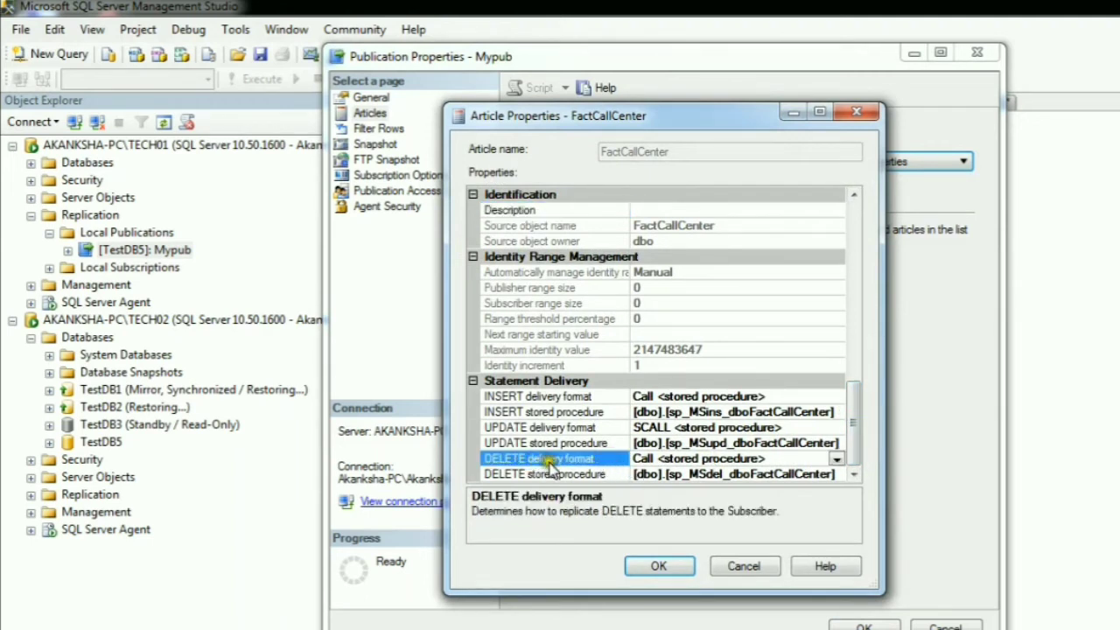
click(837, 459)
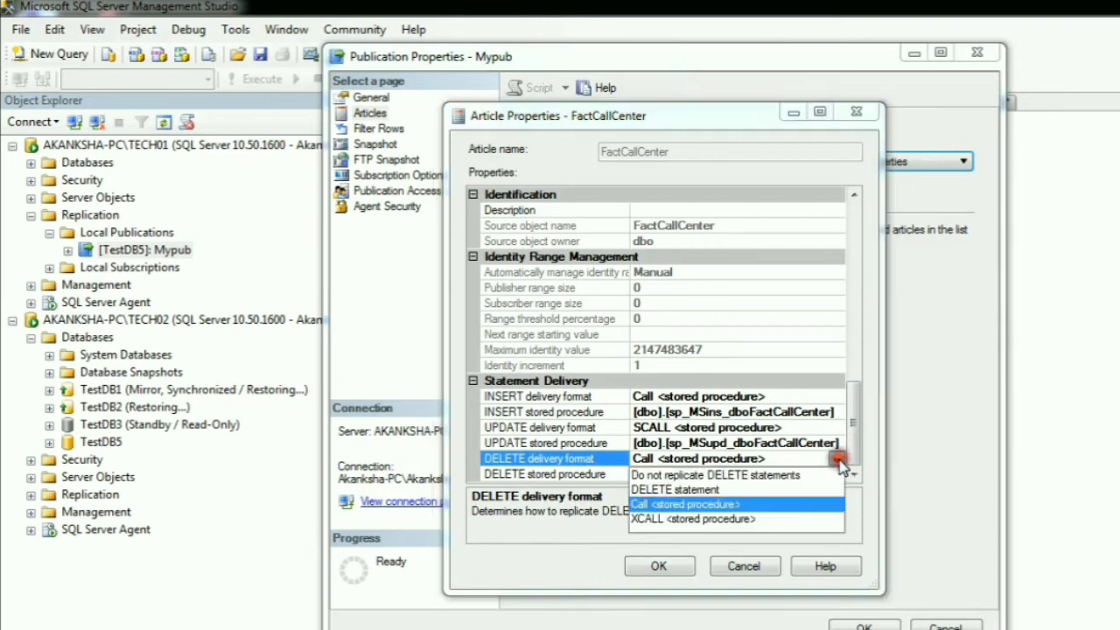
click(761, 476)
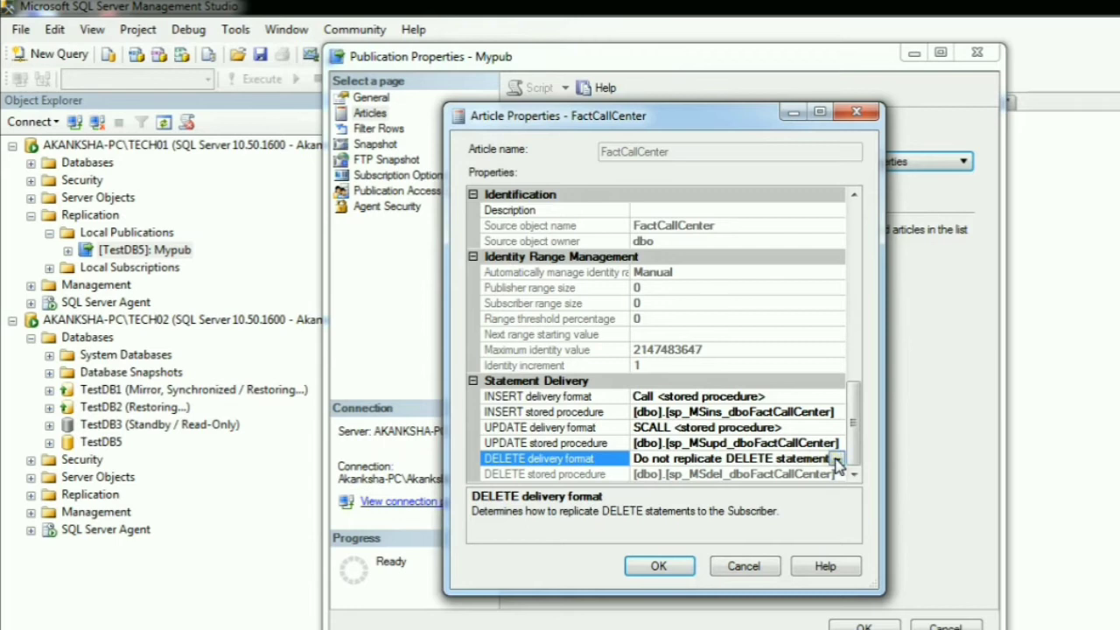
click(744, 567)
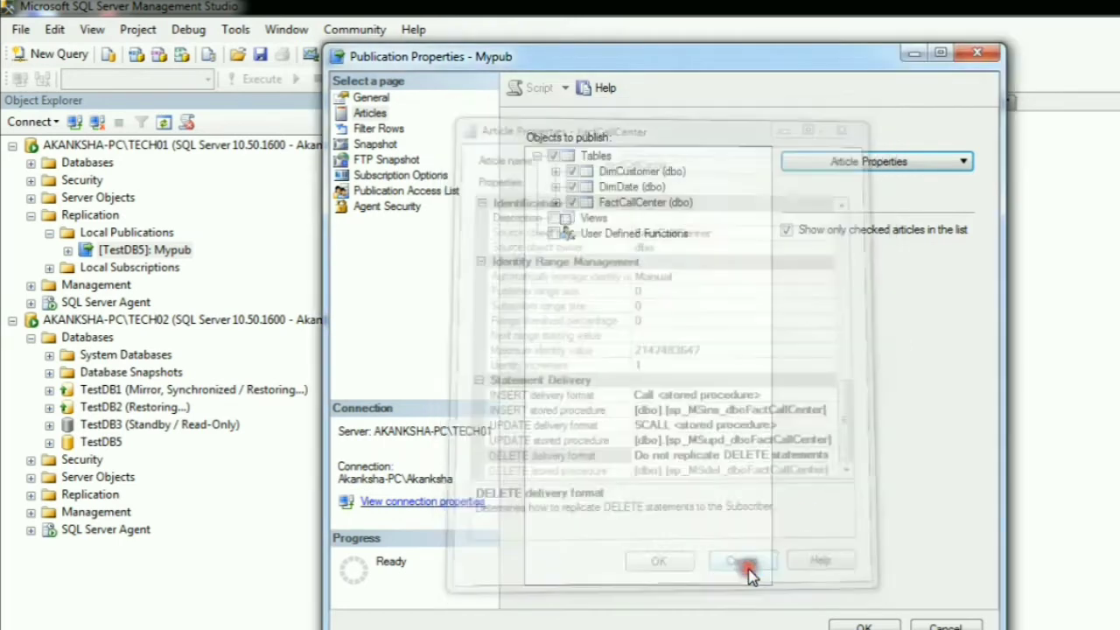
click(945, 626)
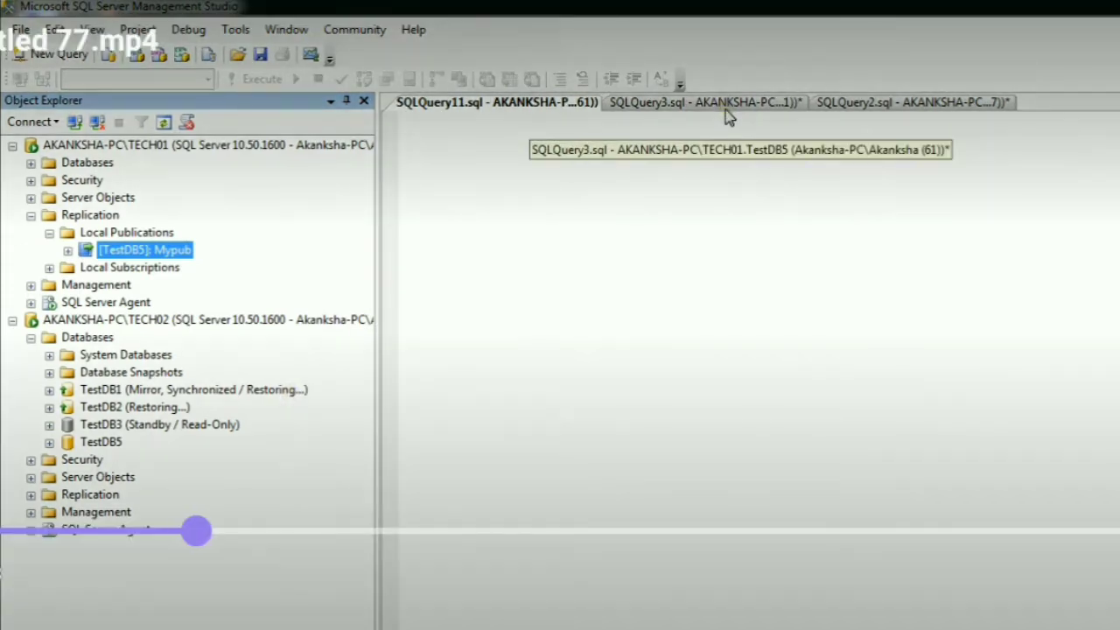
- Run the select statement on TestDB5.dbo.FactCallCenter in the SQLQuery3 window
click(726, 117)
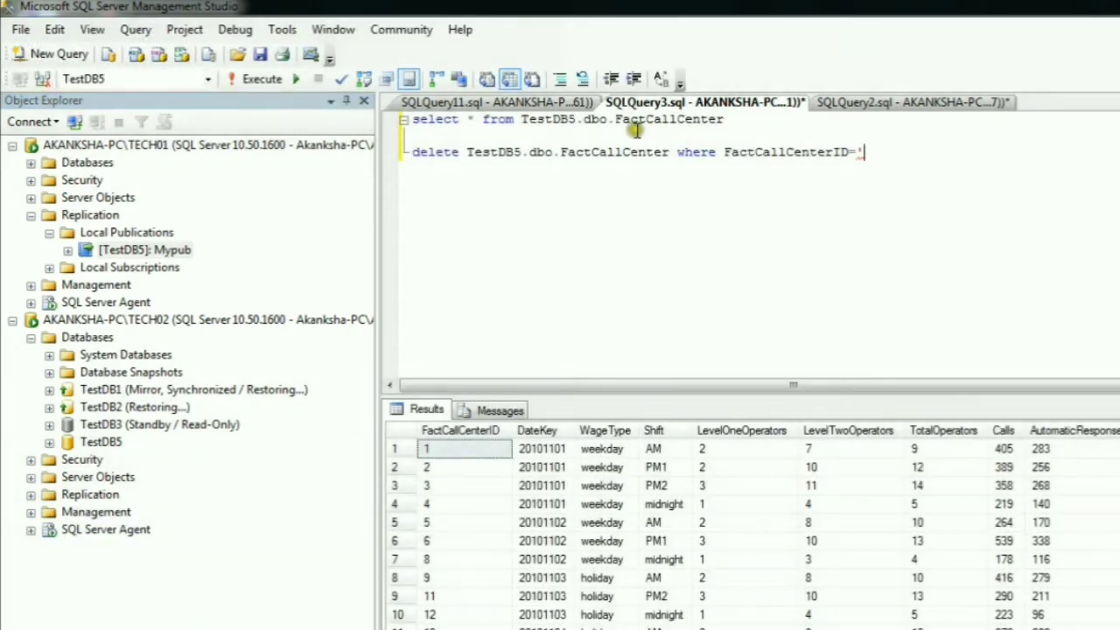
drag(726, 119, 412, 119)
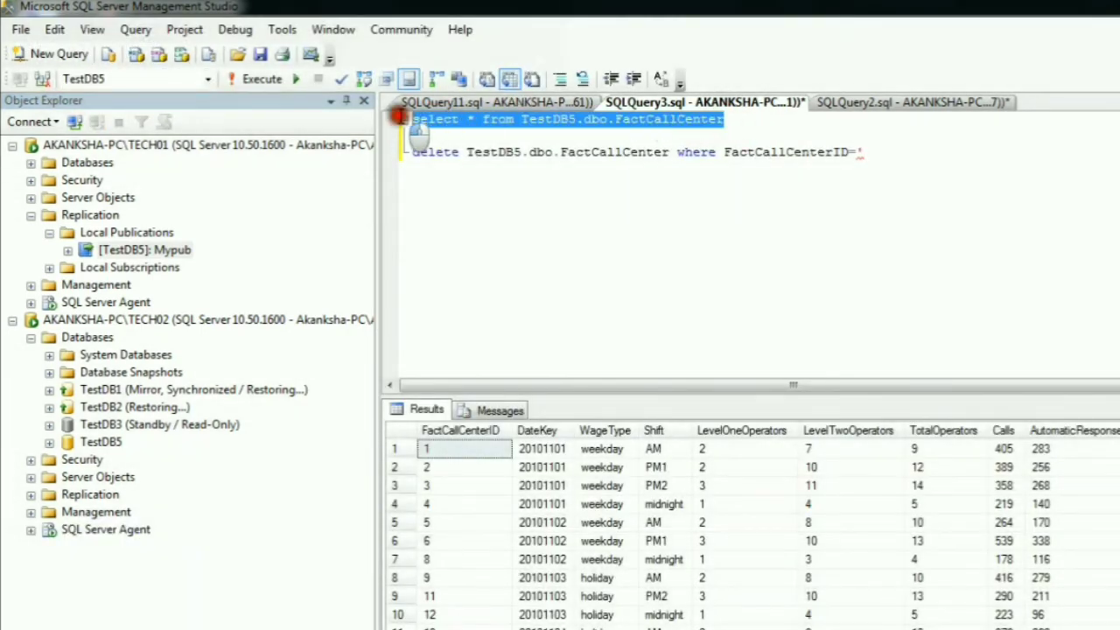
click(254, 79)
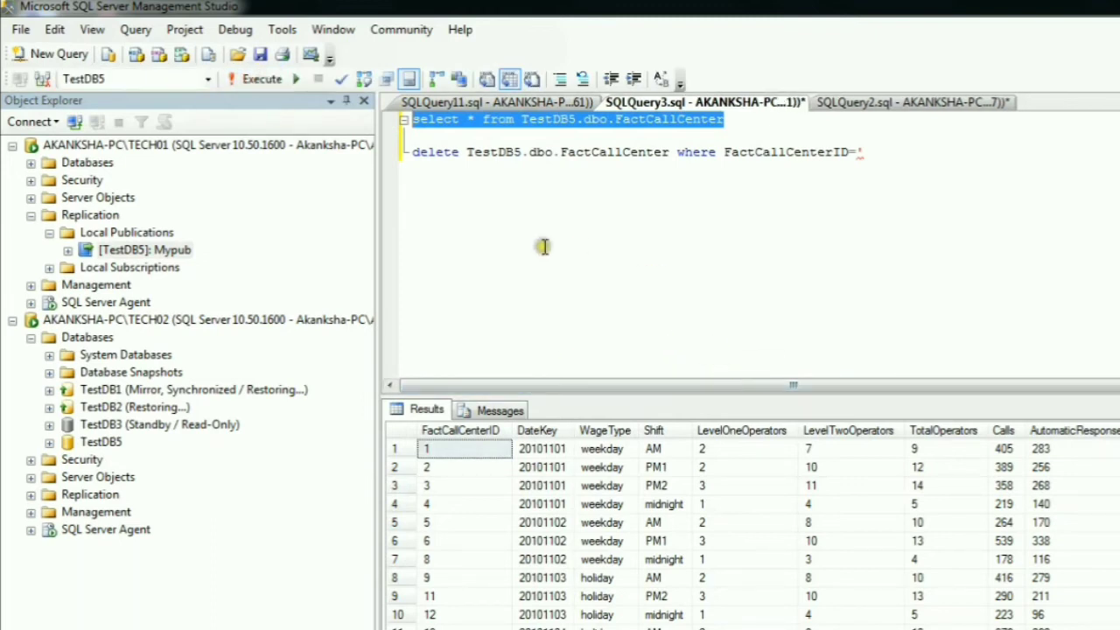
- Complete the delete statement in SQLQuery3 so that it targets the FactCallCenter row where FactCallCenterID='6'
click(412, 154)
drag(412, 154, 879, 192)
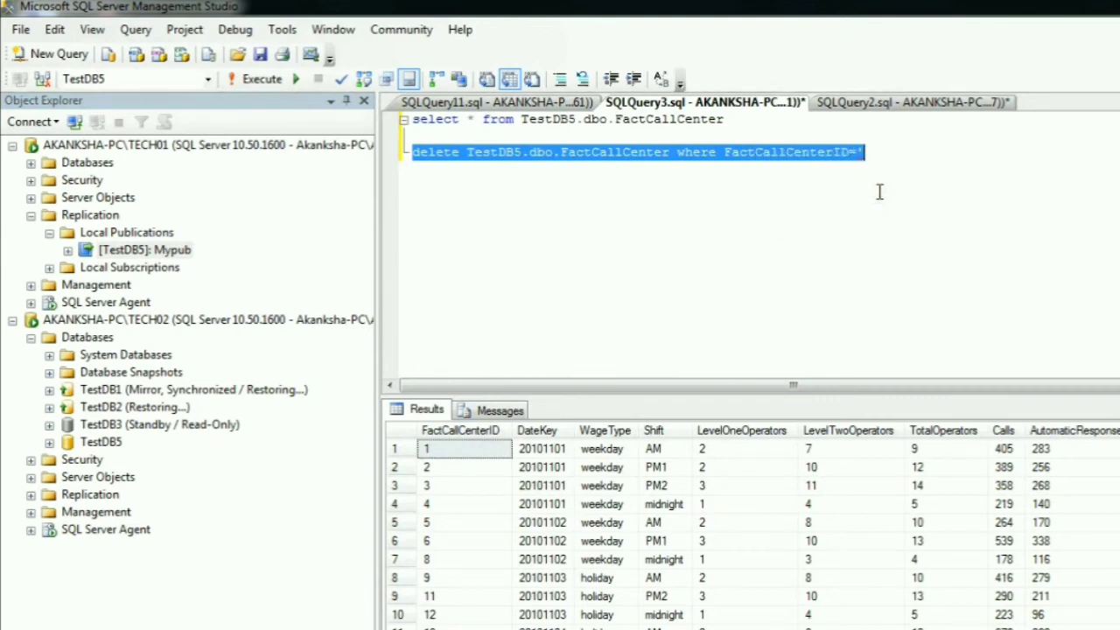
click(439, 541)
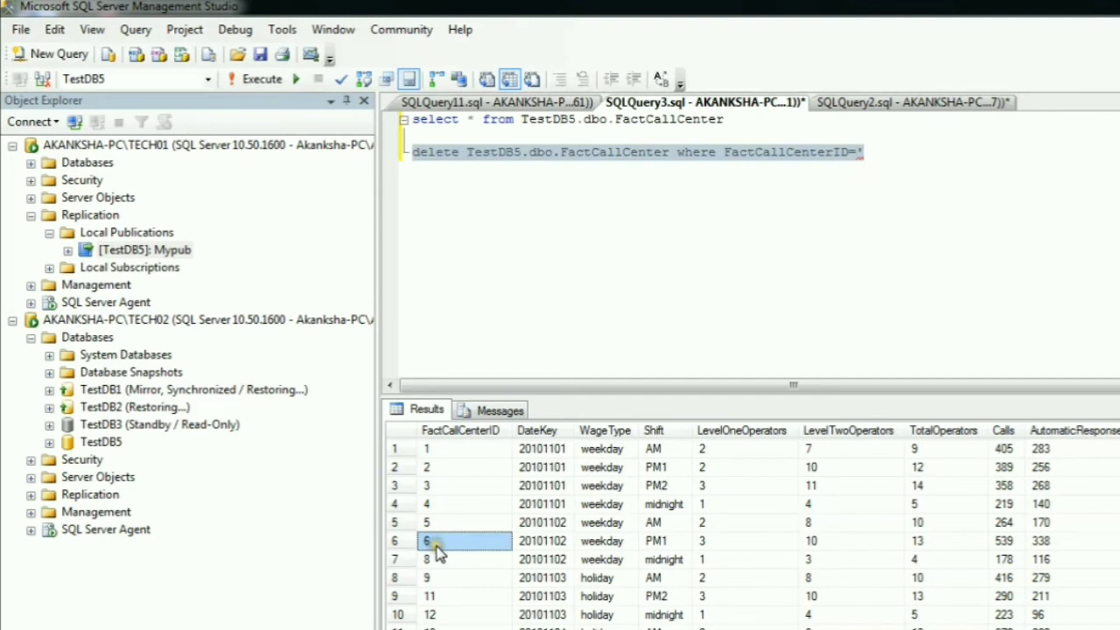
click(879, 152)
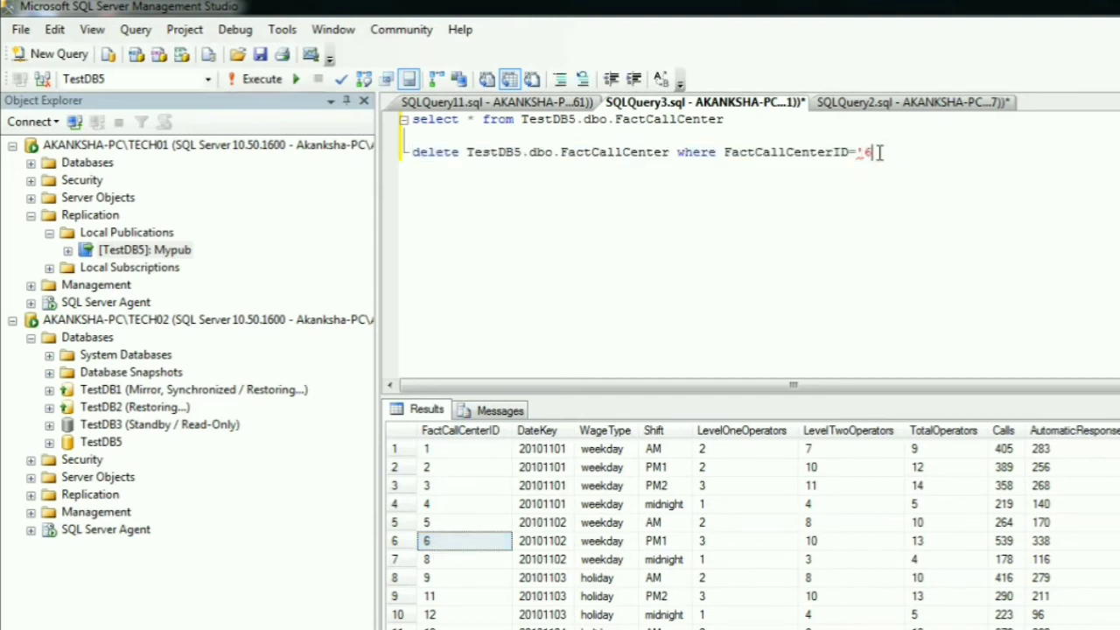
drag(909, 154, 401, 155)
click(879, 208)
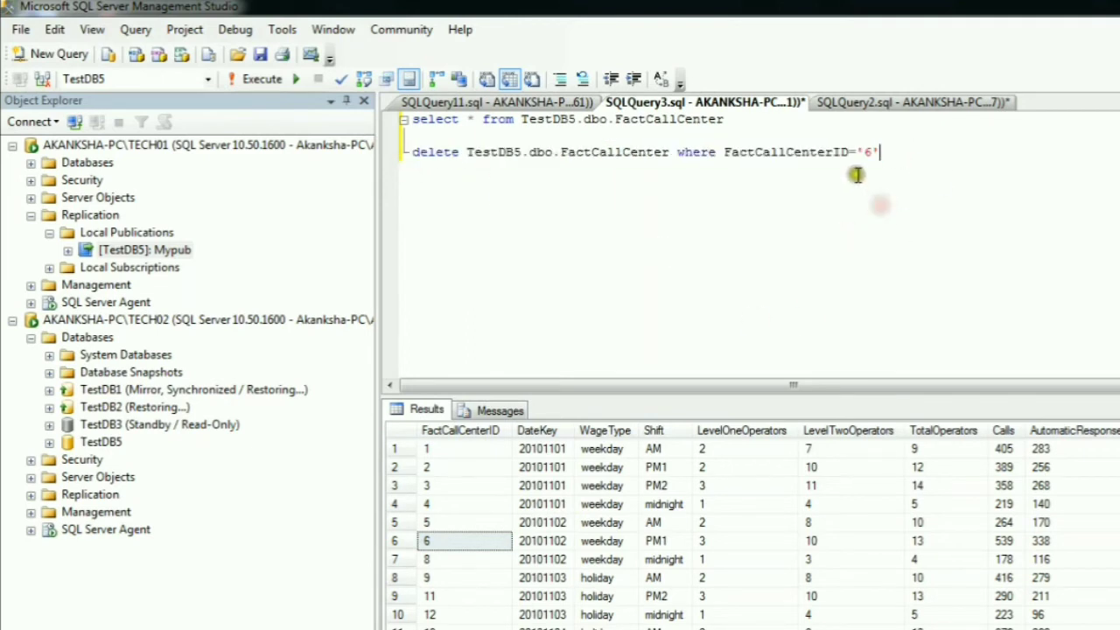
- Run the select statement on TestDB5.dbo.FactCallCenter in the SQLQuery2 window and highlight the result row with FactCallCenterID 6
click(909, 103)
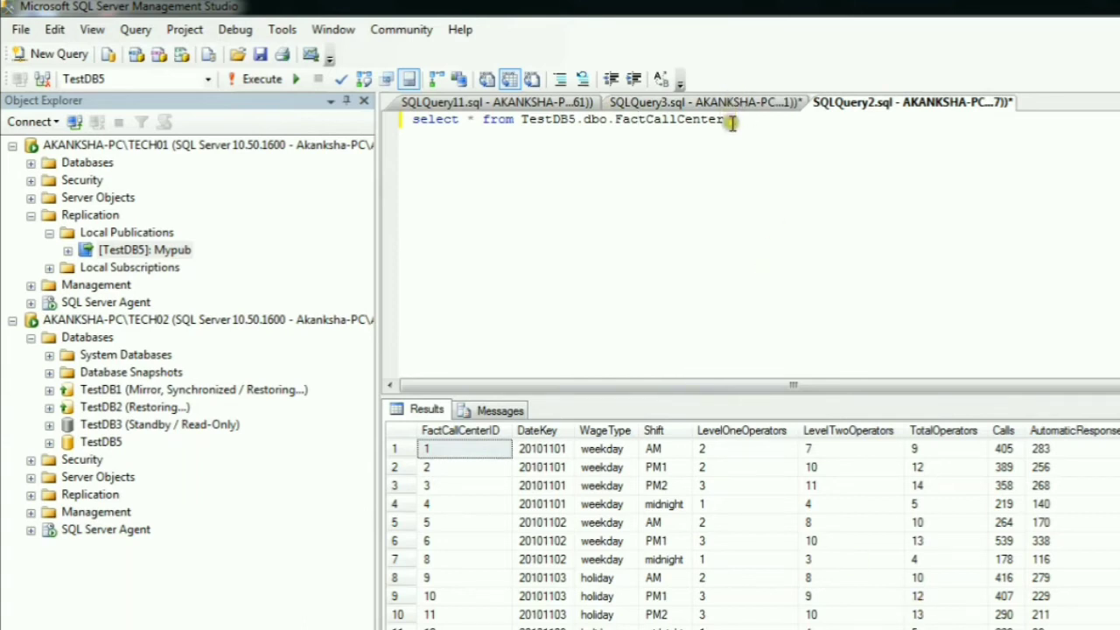
drag(728, 120, 397, 134)
click(254, 79)
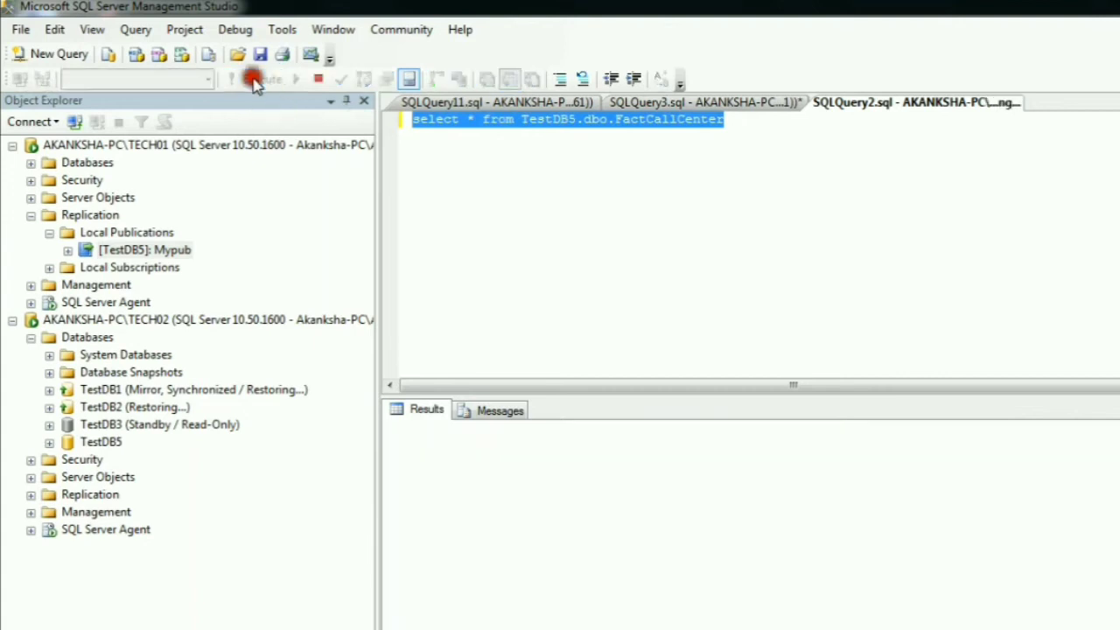
click(429, 540)
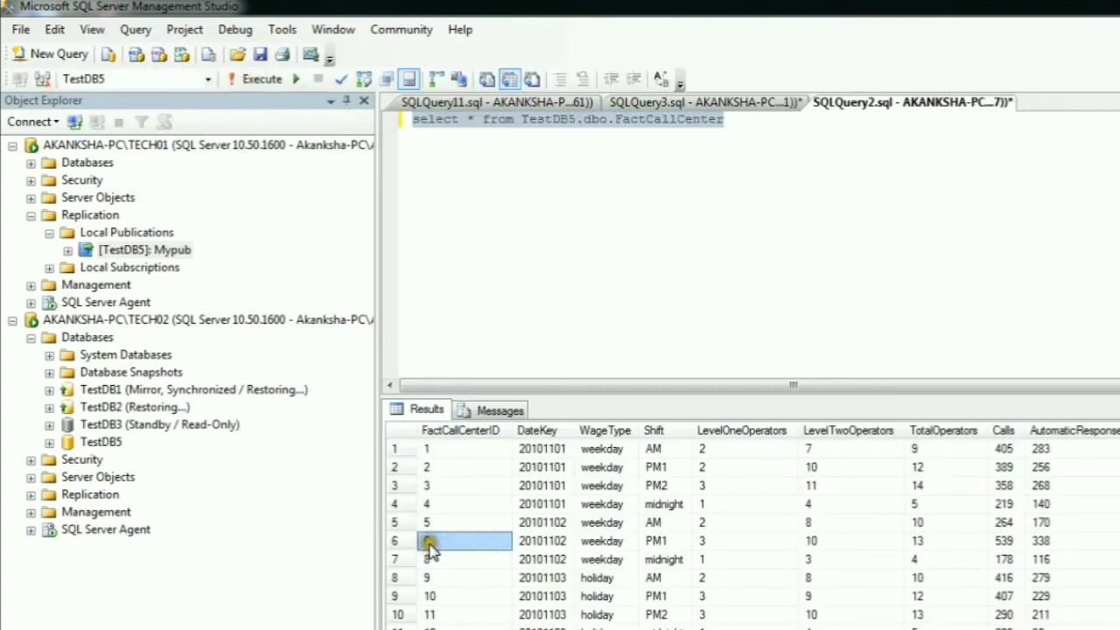
click(399, 541)
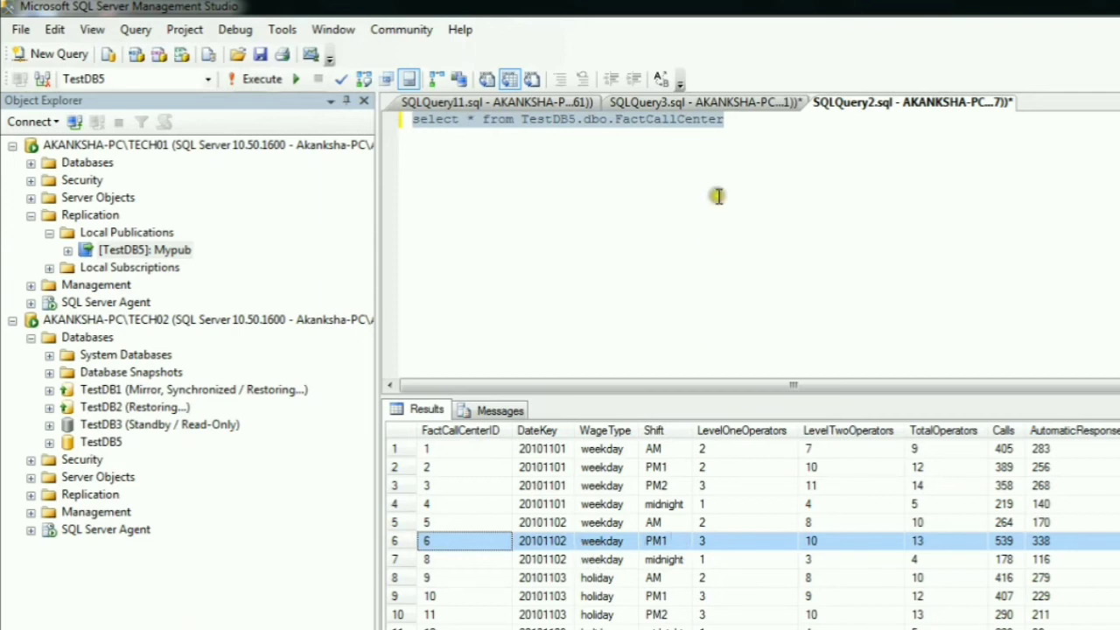
- Highlight the FactCallCenterID 6 row in the SQLQuery3 results and compare it with the same row in SQLQuery2
click(742, 103)
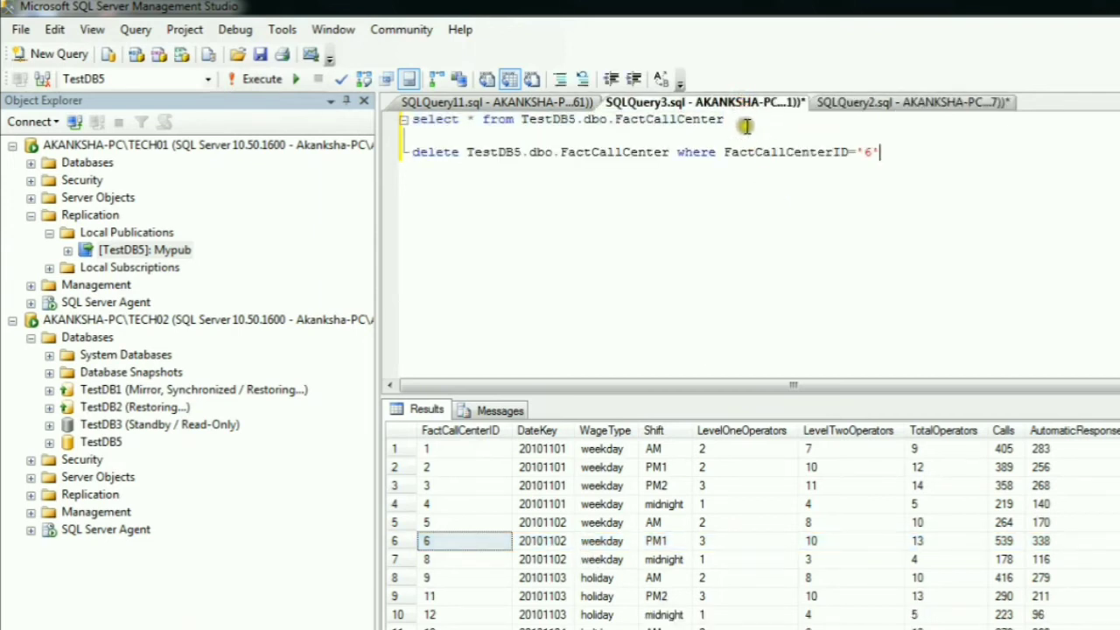
click(399, 541)
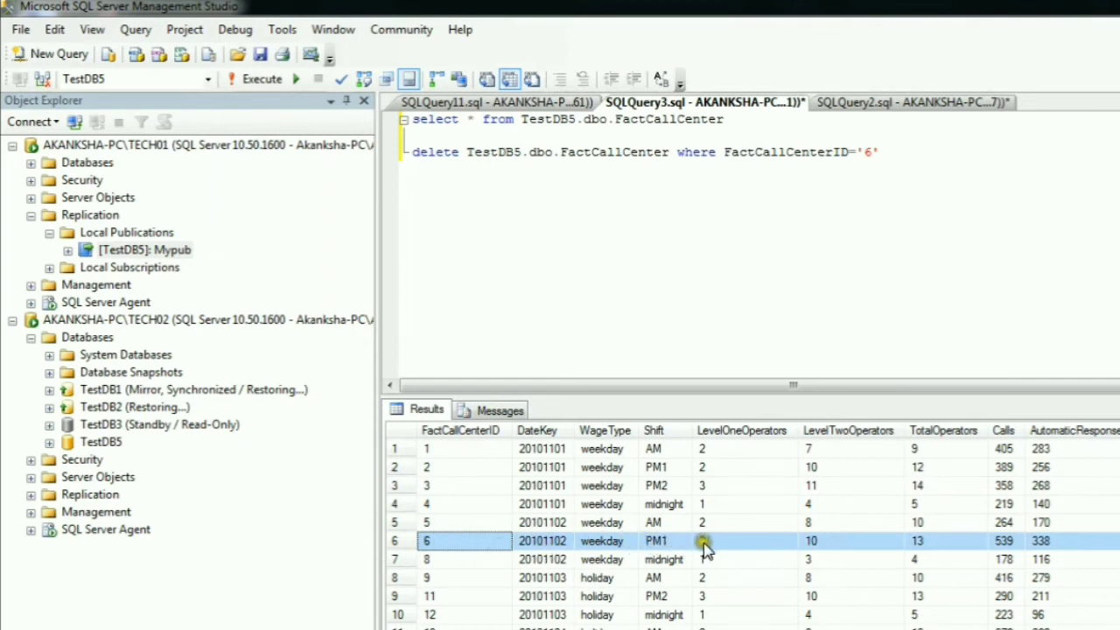
click(910, 102)
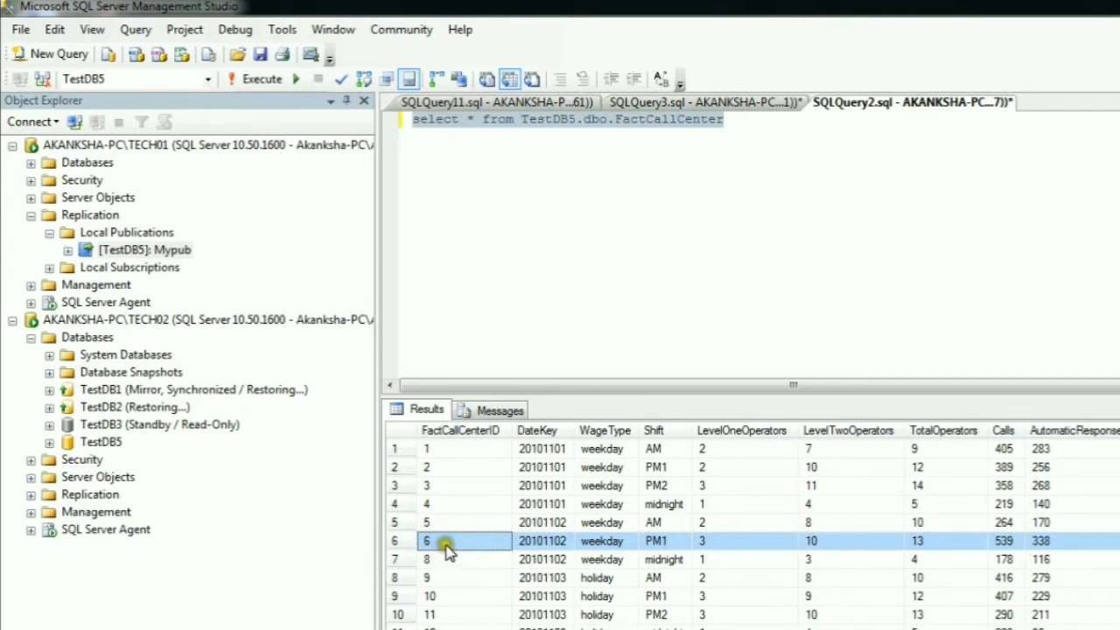
- Execute only the delete statement for FactCallCenterID='6' in SQLQuery3 and highlight its result message
click(708, 103)
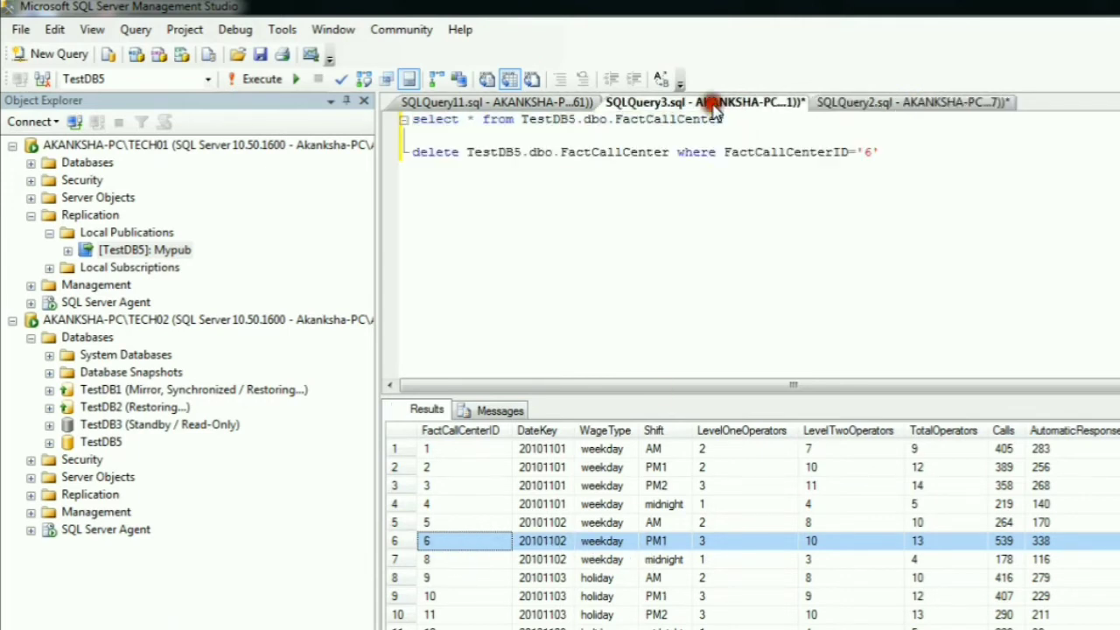
click(880, 153)
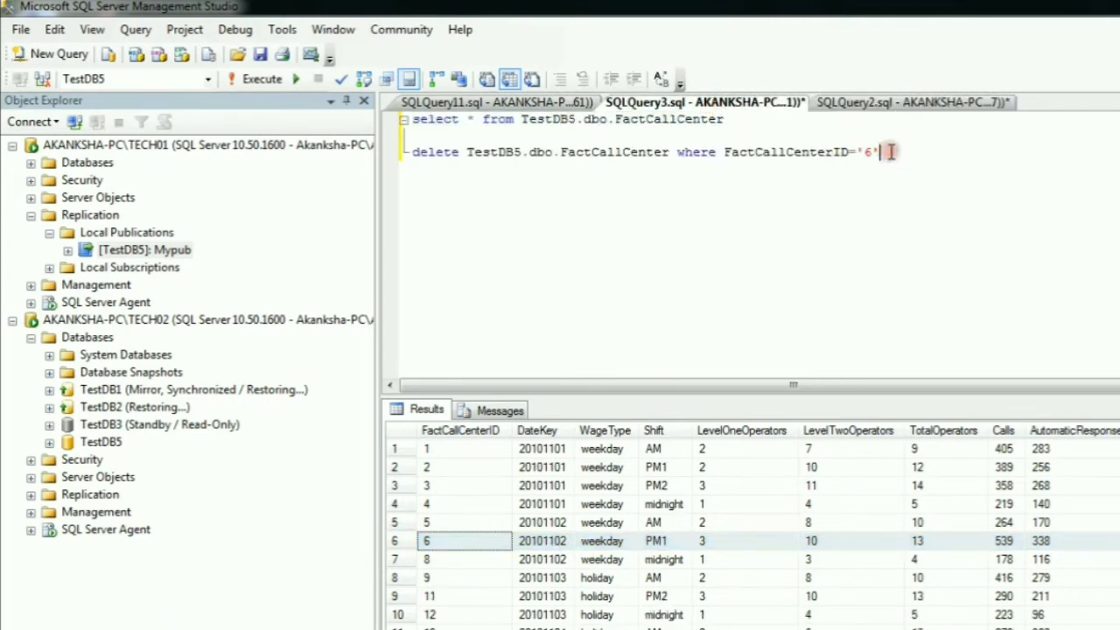
key(shift+Home)
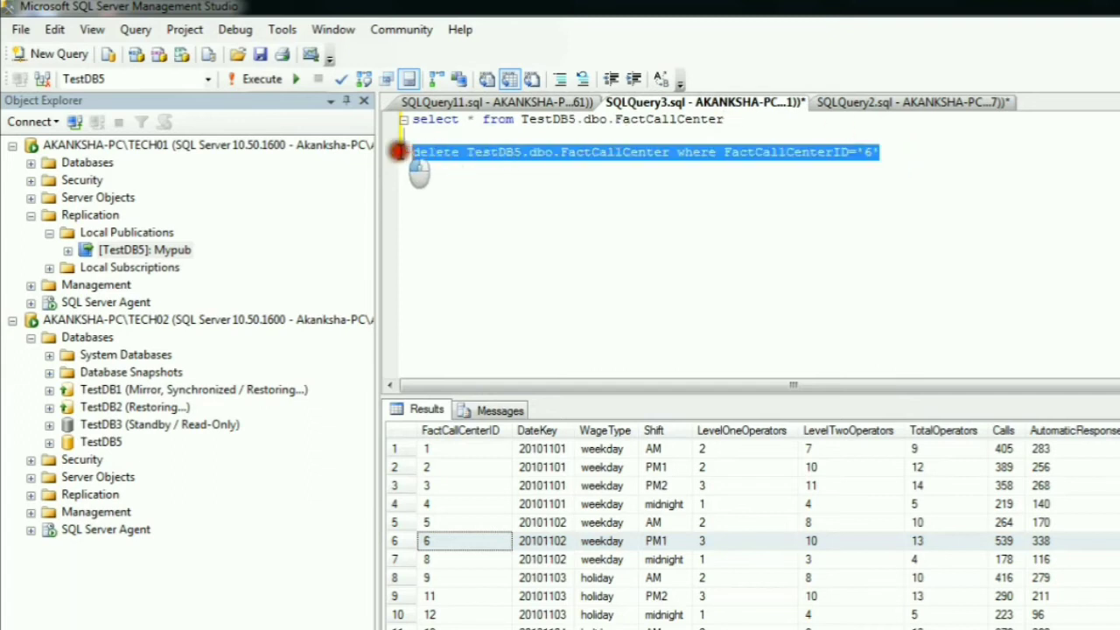
click(254, 79)
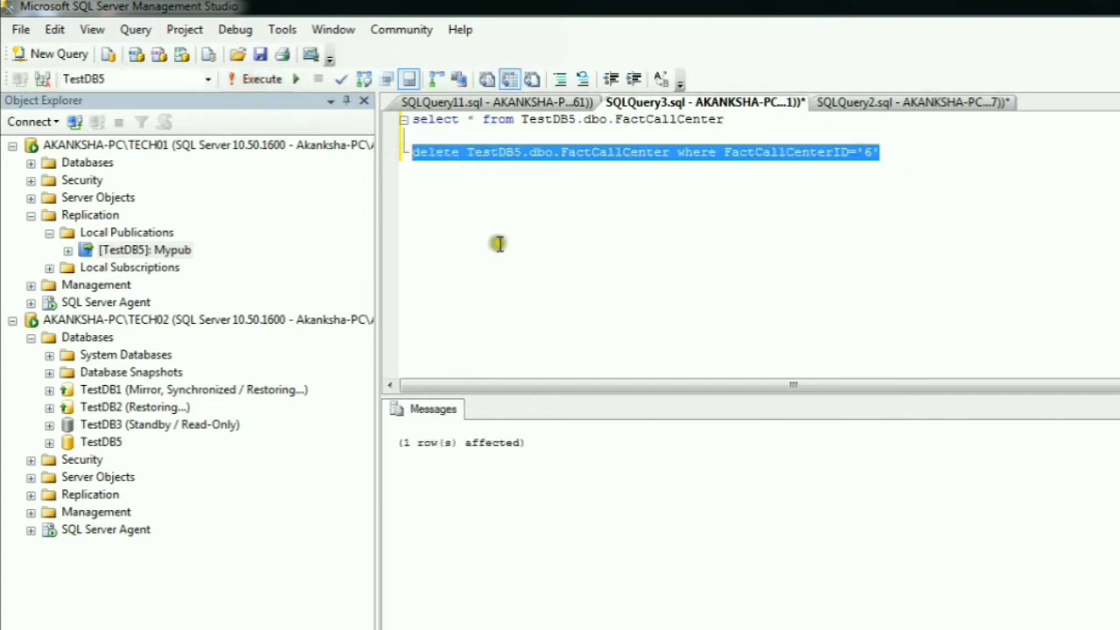
drag(397, 447, 532, 448)
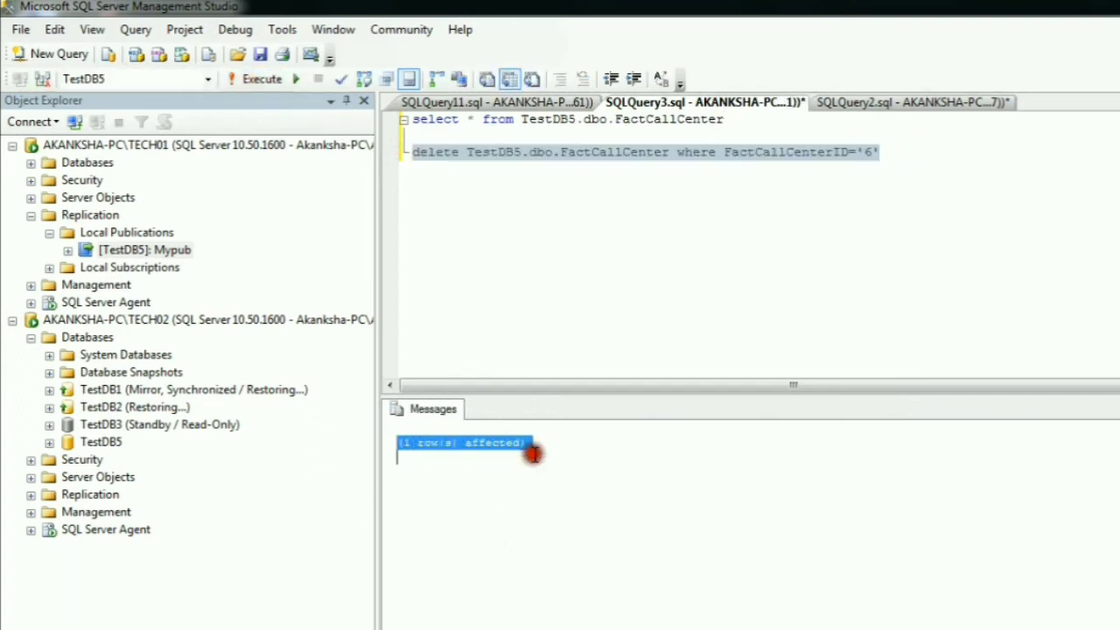
- Rerun only the FactCallCenter select statement in SQLQuery3 to check the table after the deletion
click(618, 178)
drag(726, 120, 407, 117)
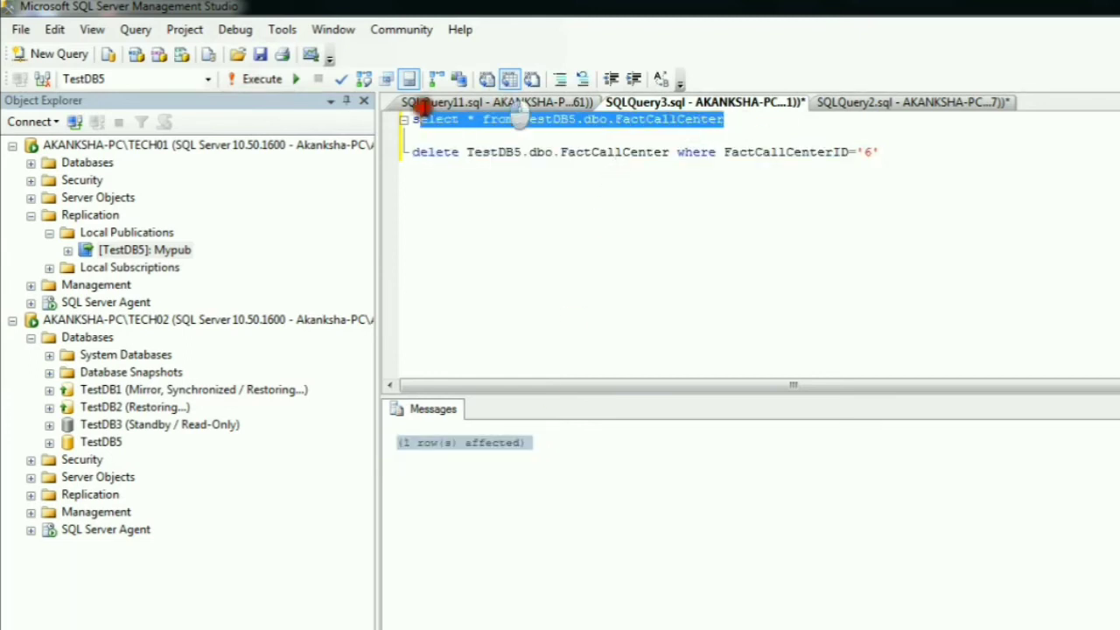
click(259, 81)
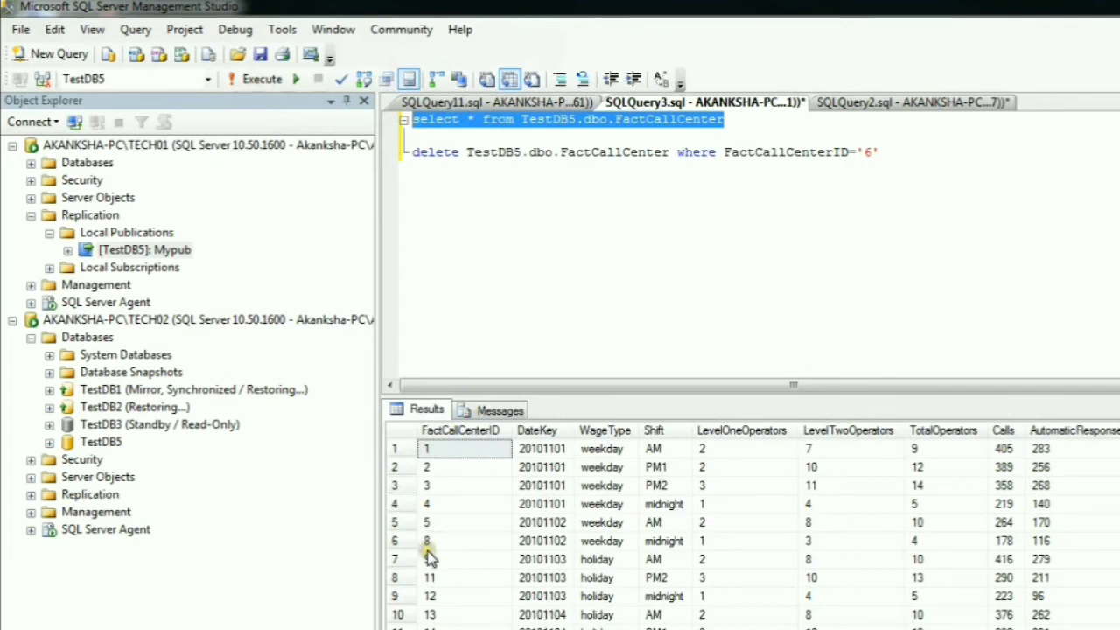
- Rerun the FactCallCenter select statement in SQLQuery2 to check the subscriber table for the deleted row, and return to SQLQuery3
click(905, 107)
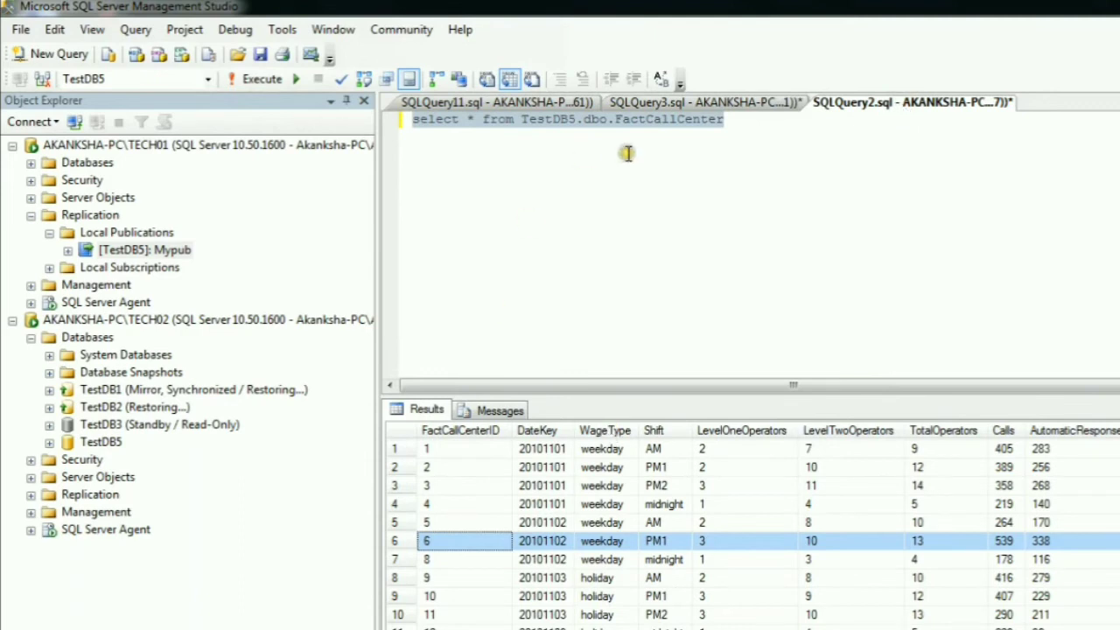
click(749, 162)
drag(730, 120, 395, 119)
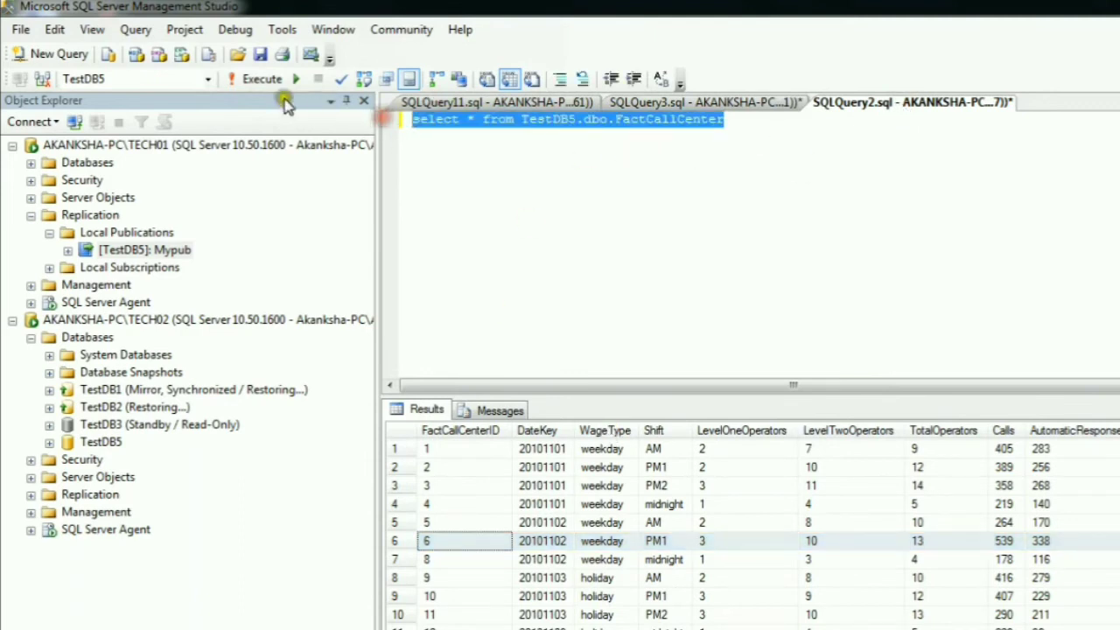
click(255, 78)
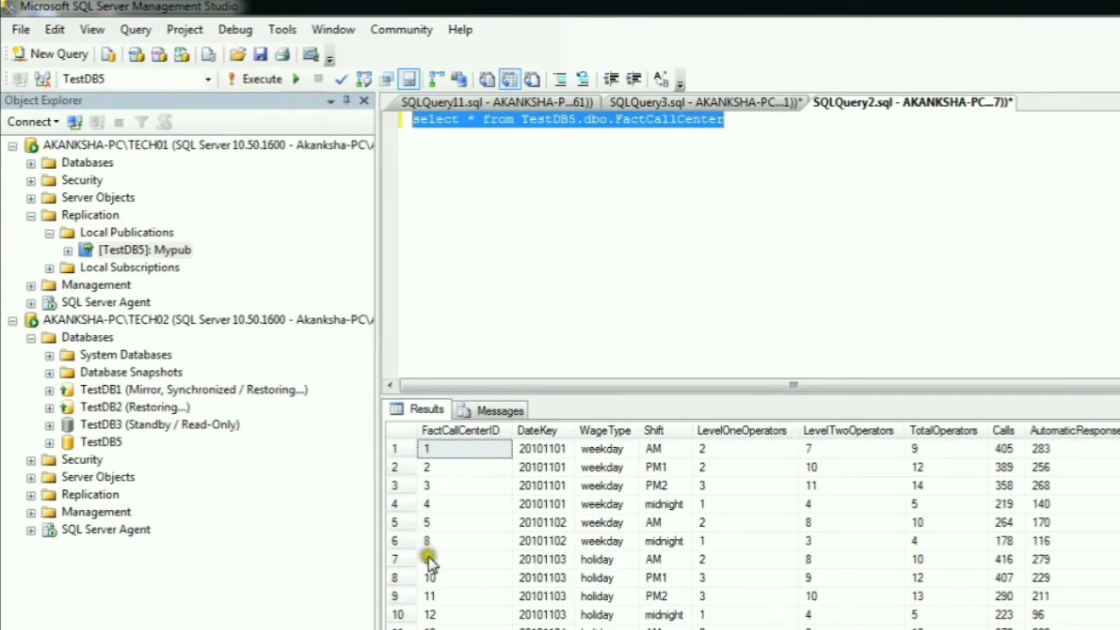
click(751, 103)
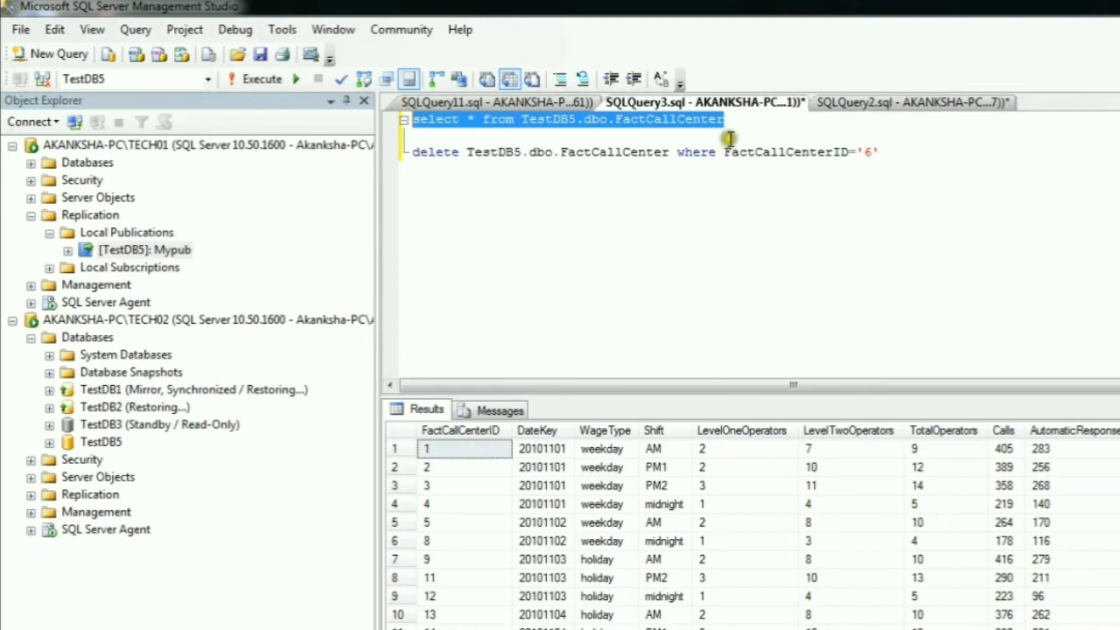
click(735, 138)
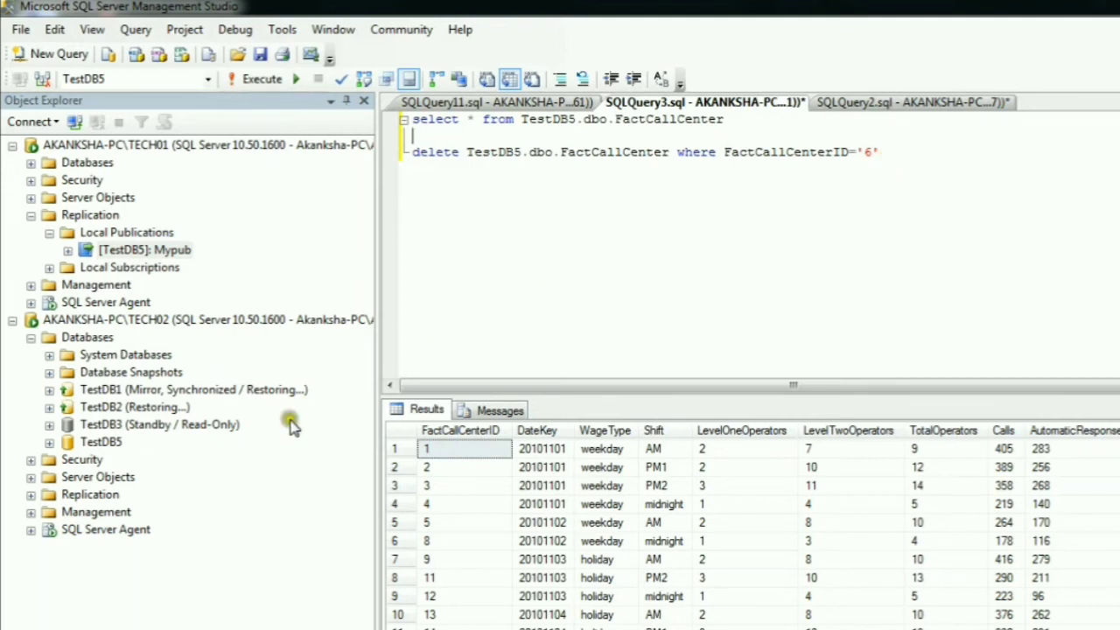
- Expand TestDB5 on the TECH02 server down to the stored procedures under Programmability
click(49, 442)
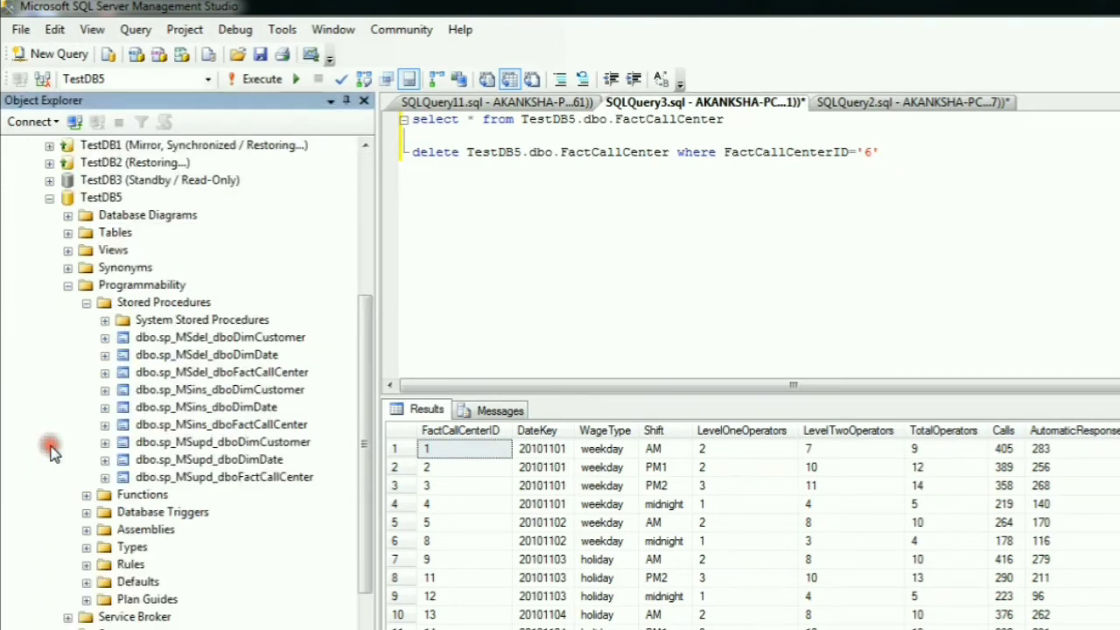
click(67, 285)
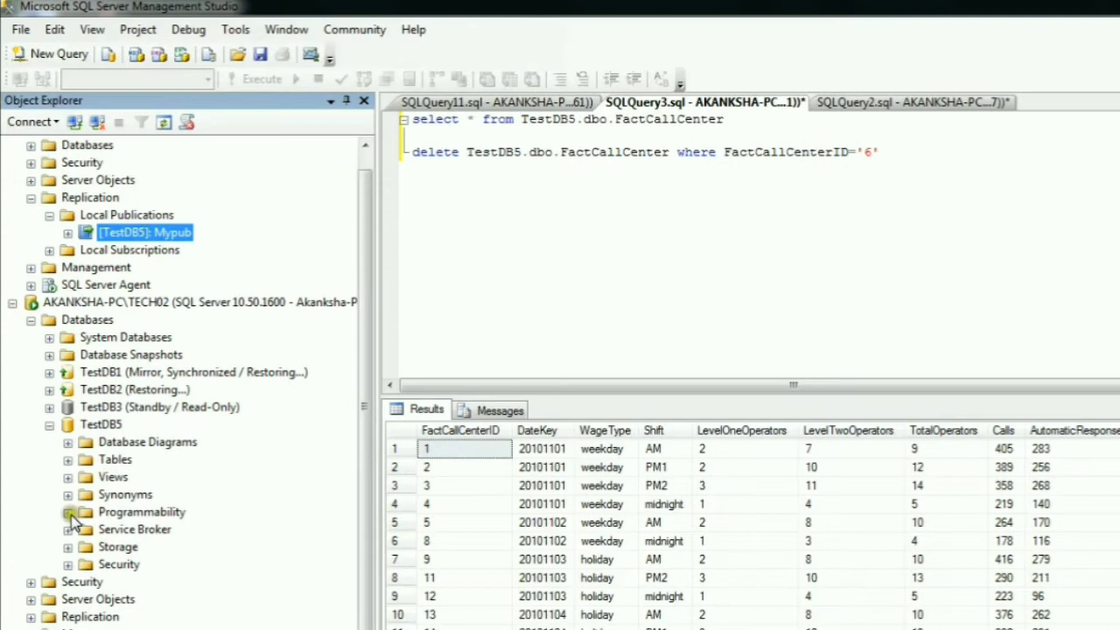
click(68, 512)
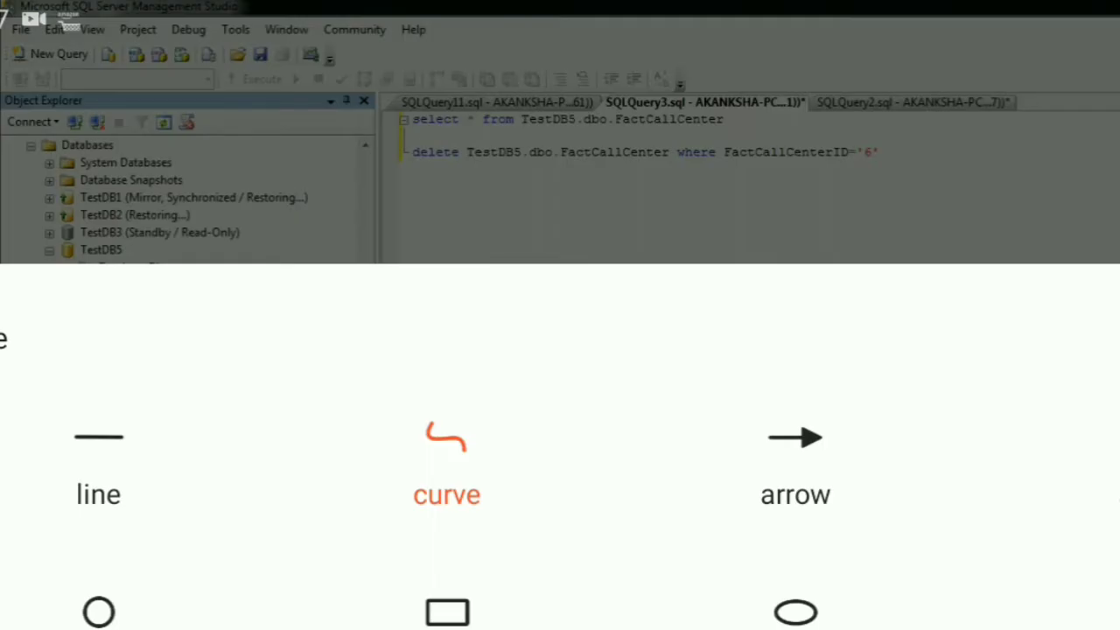
click(447, 612)
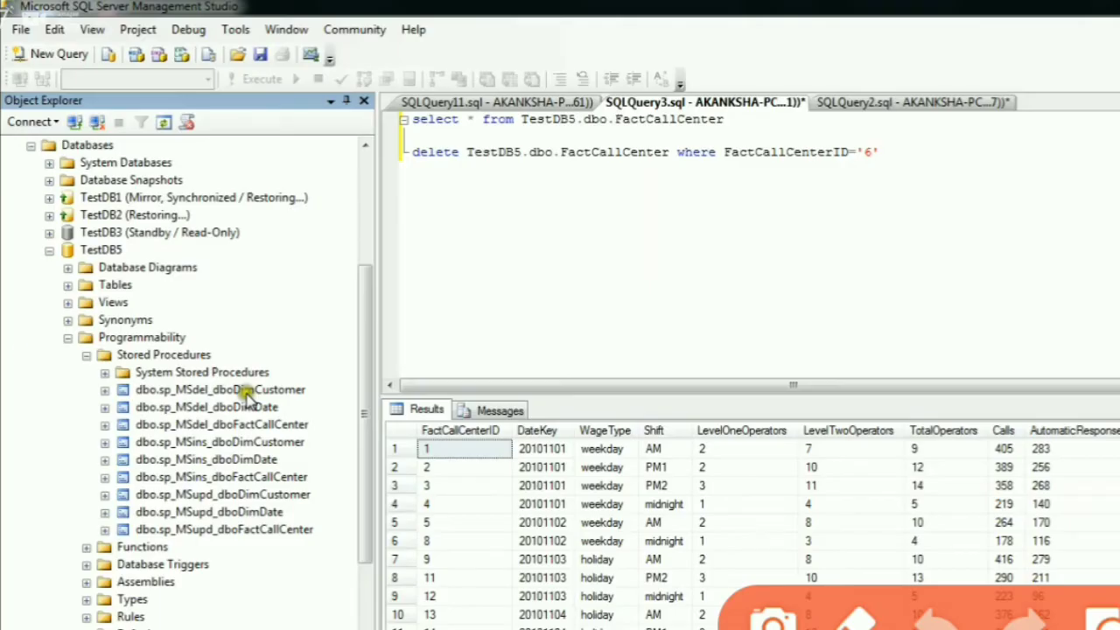
mouse_move(15, 343)
mouse_down()
mouse_move(253, 438)
mouse_move(387, 604)
mouse_move(332, 604)
mouse_move(337, 556)
mouse_move(350, 543)
mouse_move(366, 552)
mouse_up()
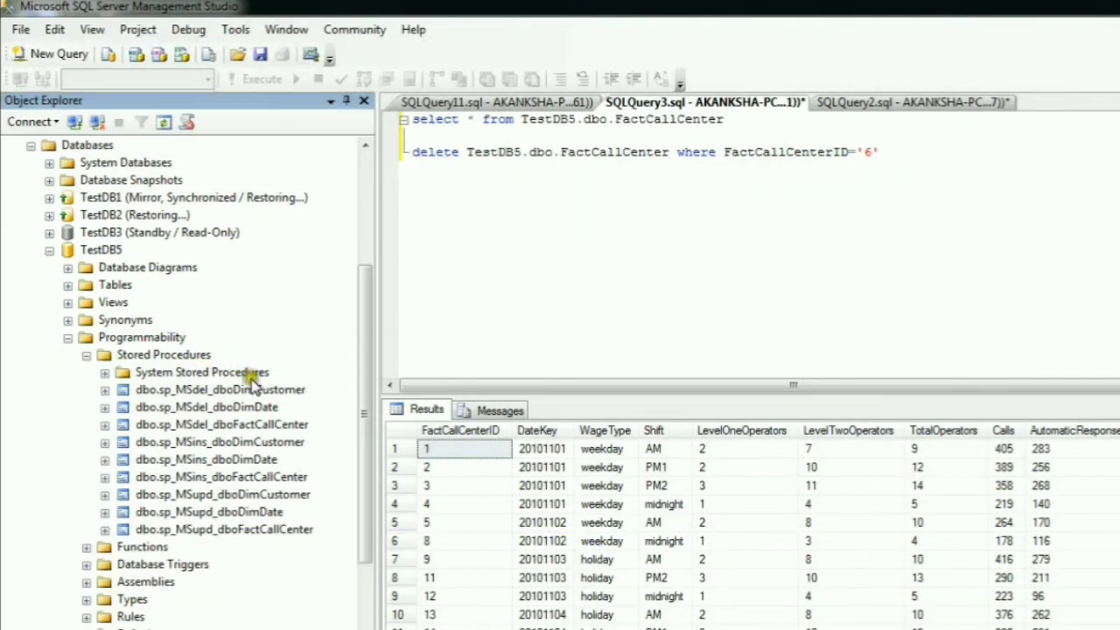
- Modify the subscriber procedure dbo.sp_MSdel_dboFactCallCenter by adding a return line directly after begin, and execute the ALTER script
click(213, 424)
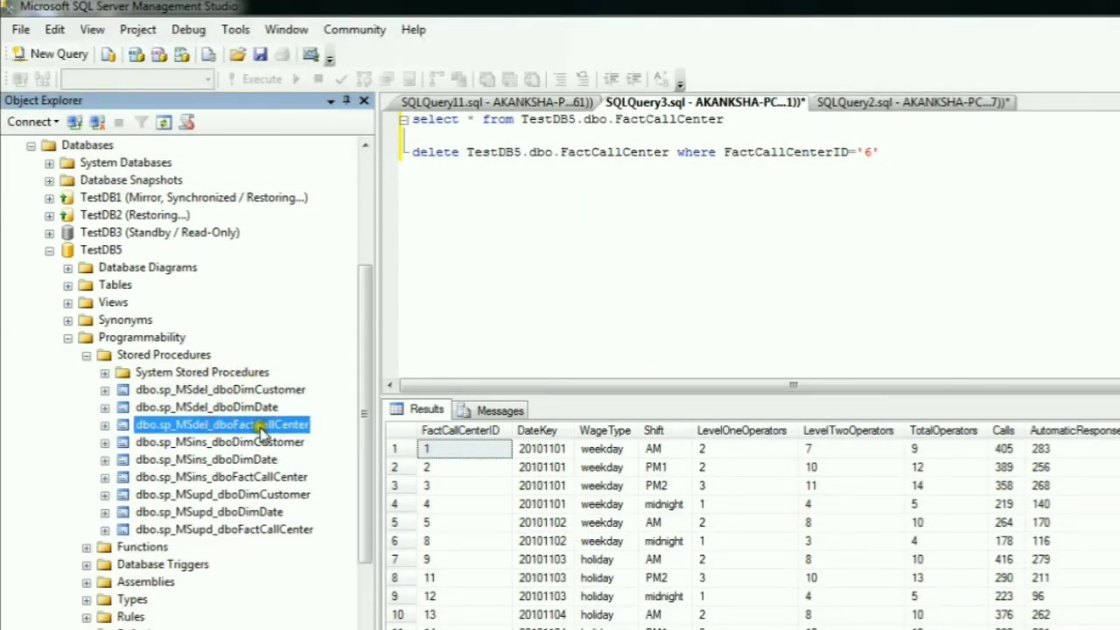
right_click(275, 425)
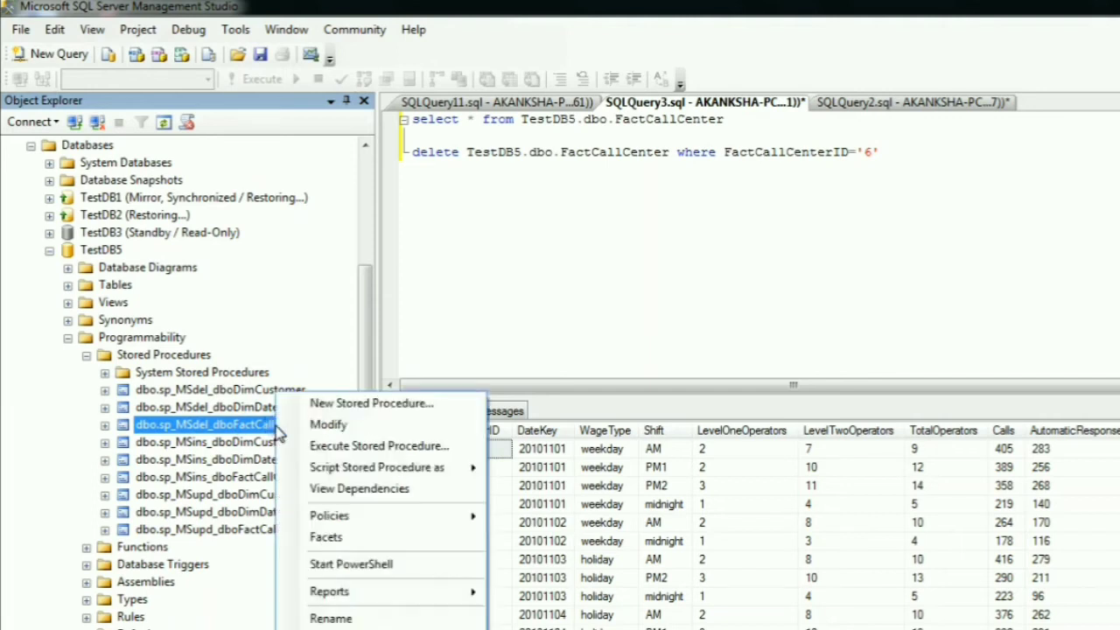
click(301, 425)
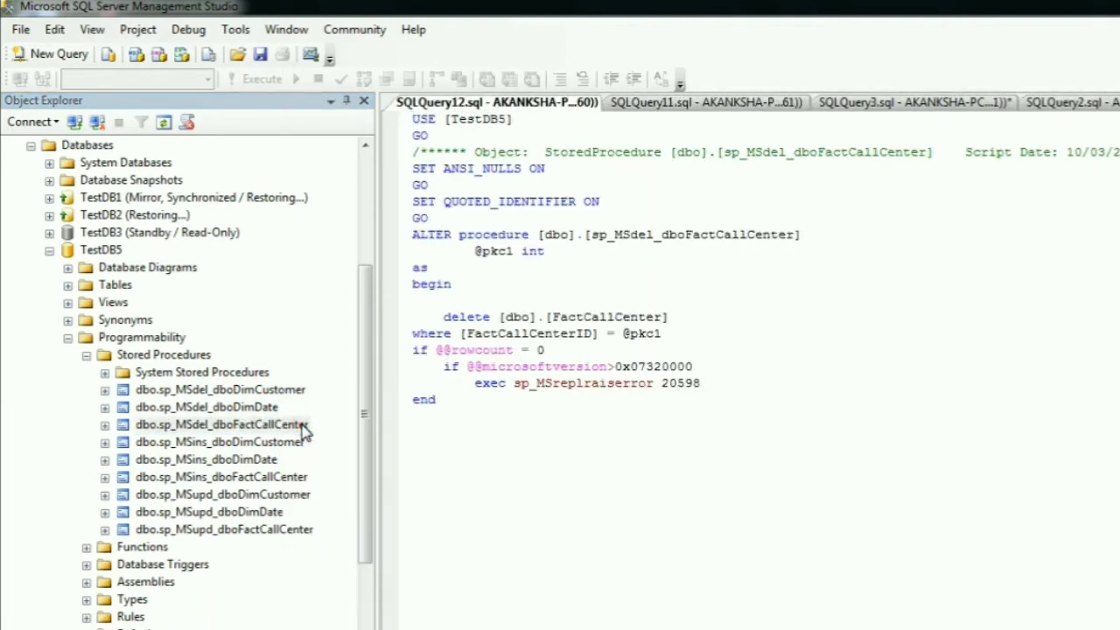
click(457, 285)
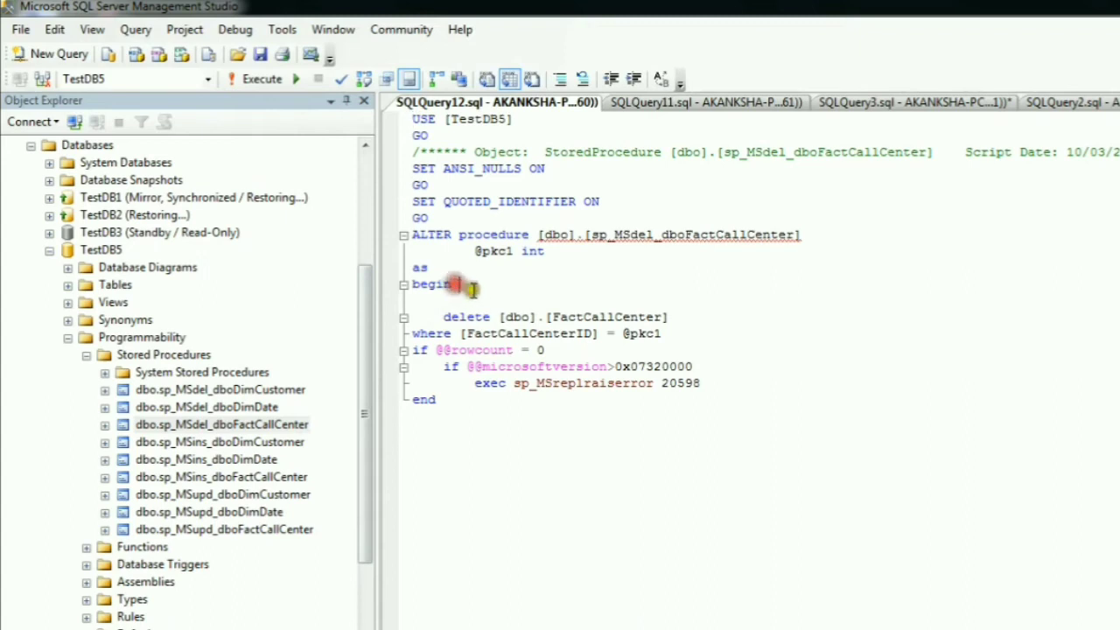
key(Return)
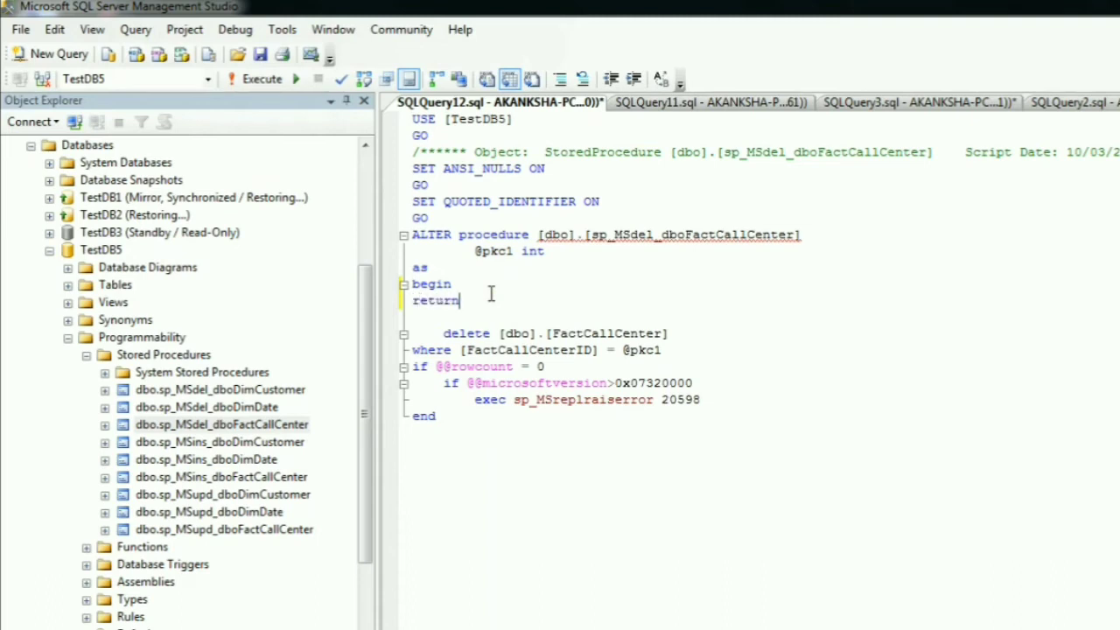
click(260, 80)
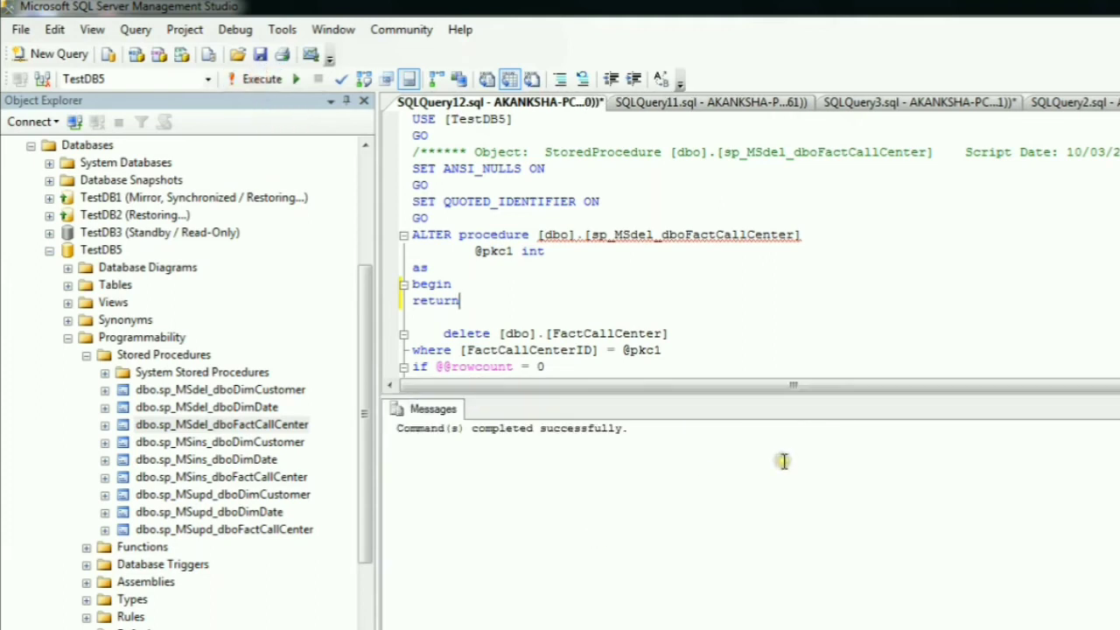
- Rerun only the FactCallCenter select statement in SQLQuery3 to list the current publisher rows
click(723, 112)
click(912, 106)
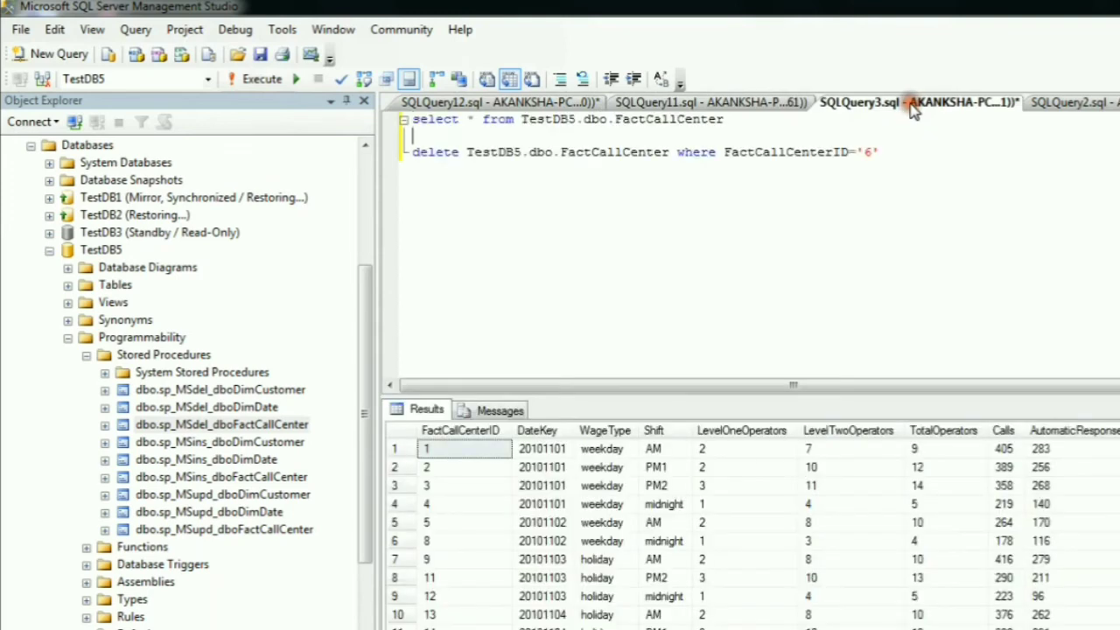
click(1107, 103)
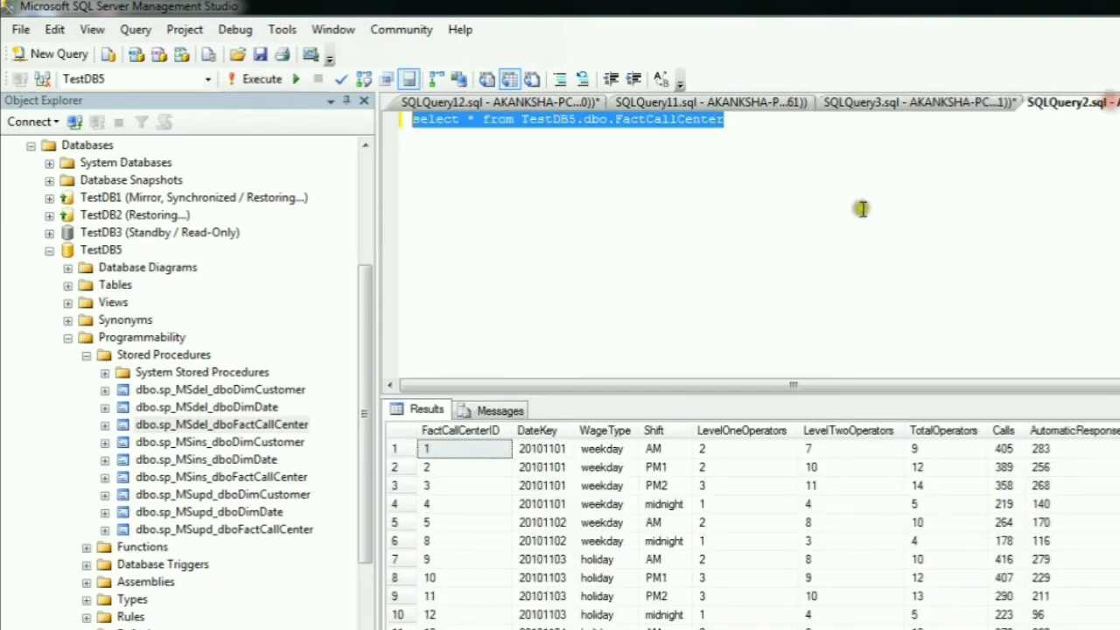
click(900, 107)
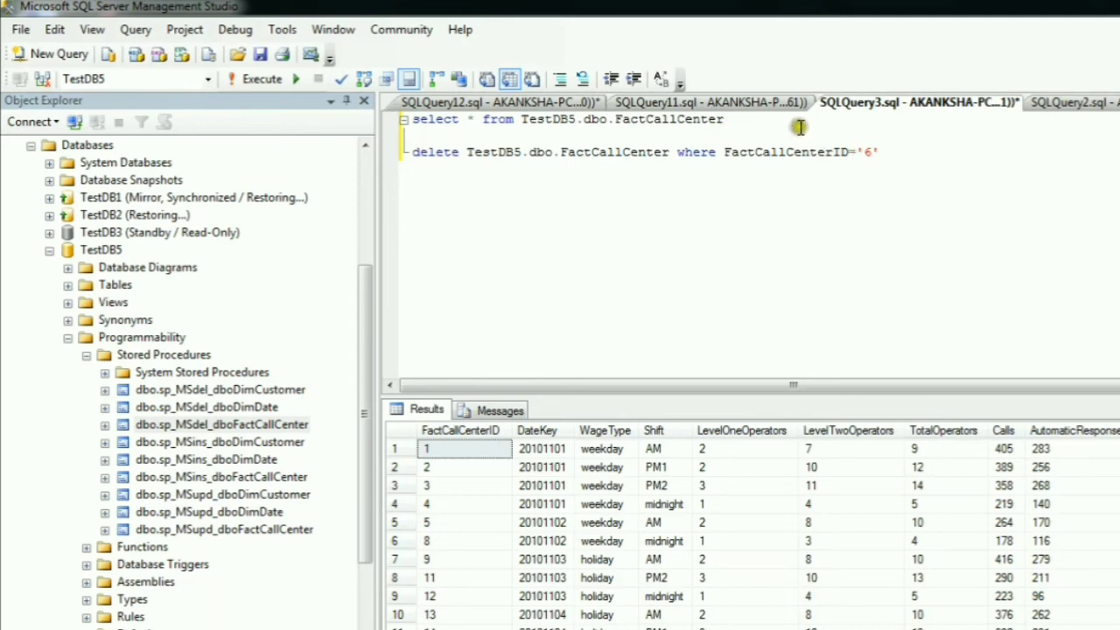
drag(741, 124, 389, 111)
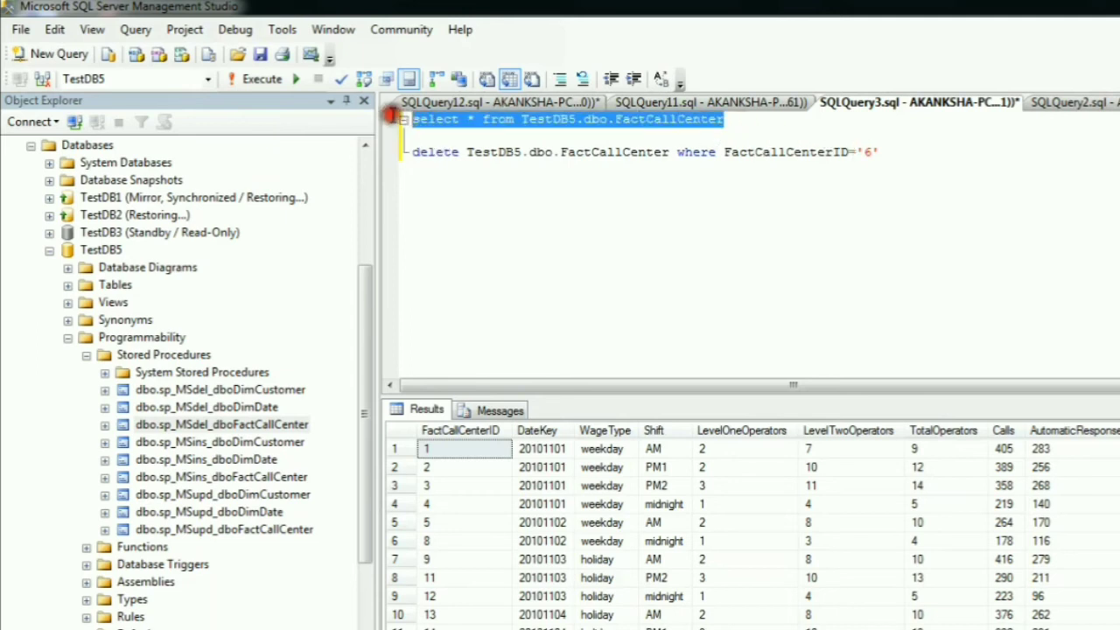
click(247, 80)
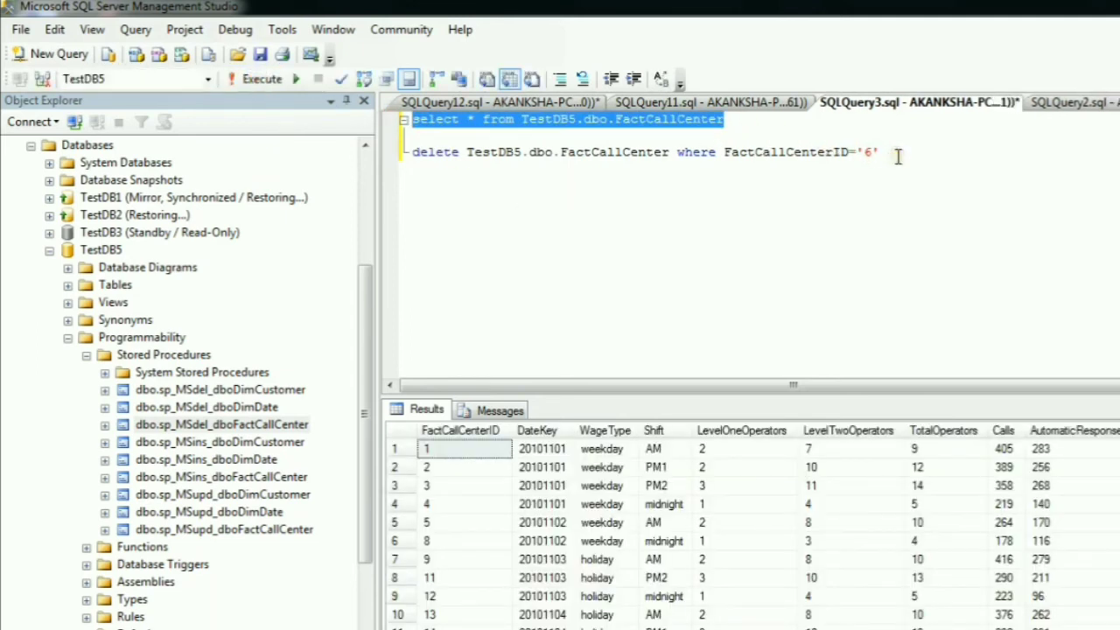
- Pick the FactCallCenterID 8 row in the SQLQuery3 results and change the delete statement's condition to FactCallCenterID='8'
click(394, 541)
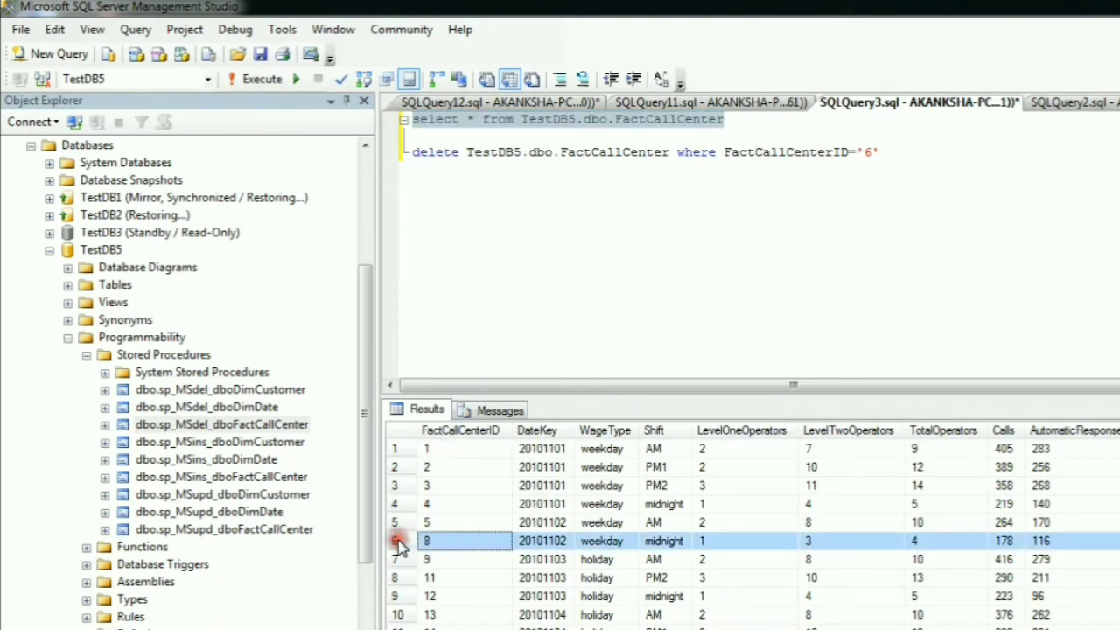
double_click(870, 152)
key(BackSpace)
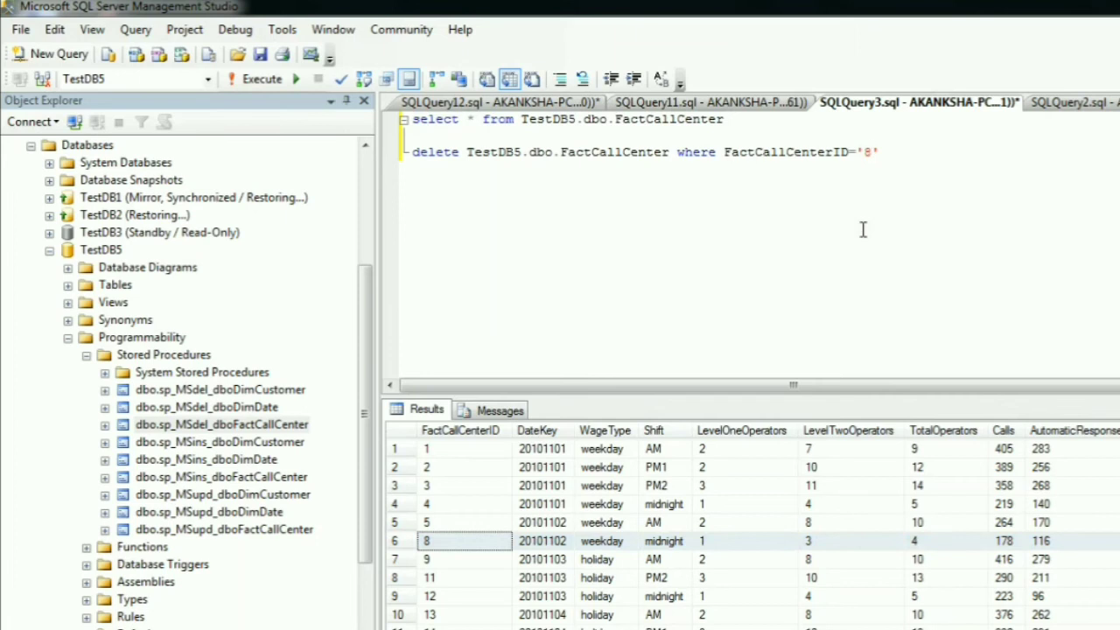
- Rerun the FactCallCenter select statement in SQLQuery2 and highlight the result row with FactCallCenterID 10
click(1069, 102)
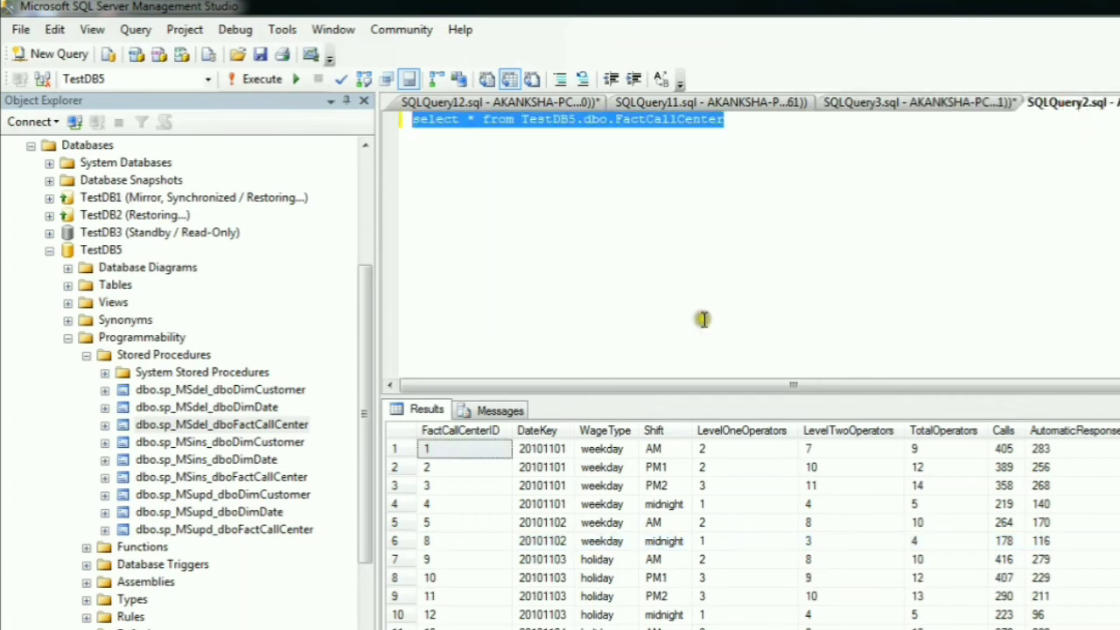
click(745, 185)
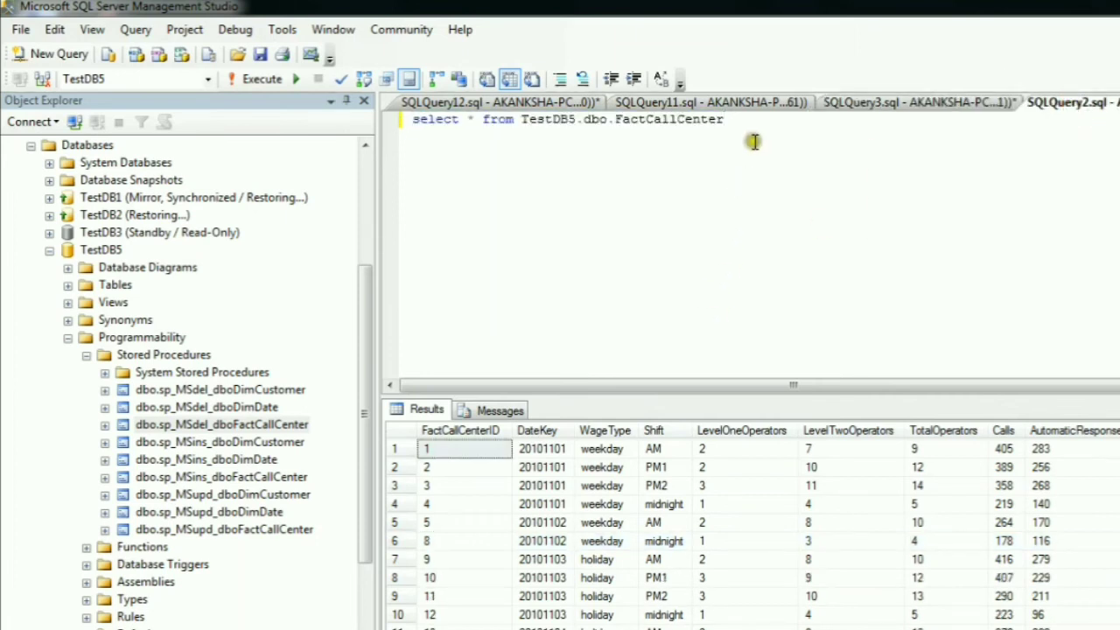
drag(752, 142, 380, 112)
click(261, 79)
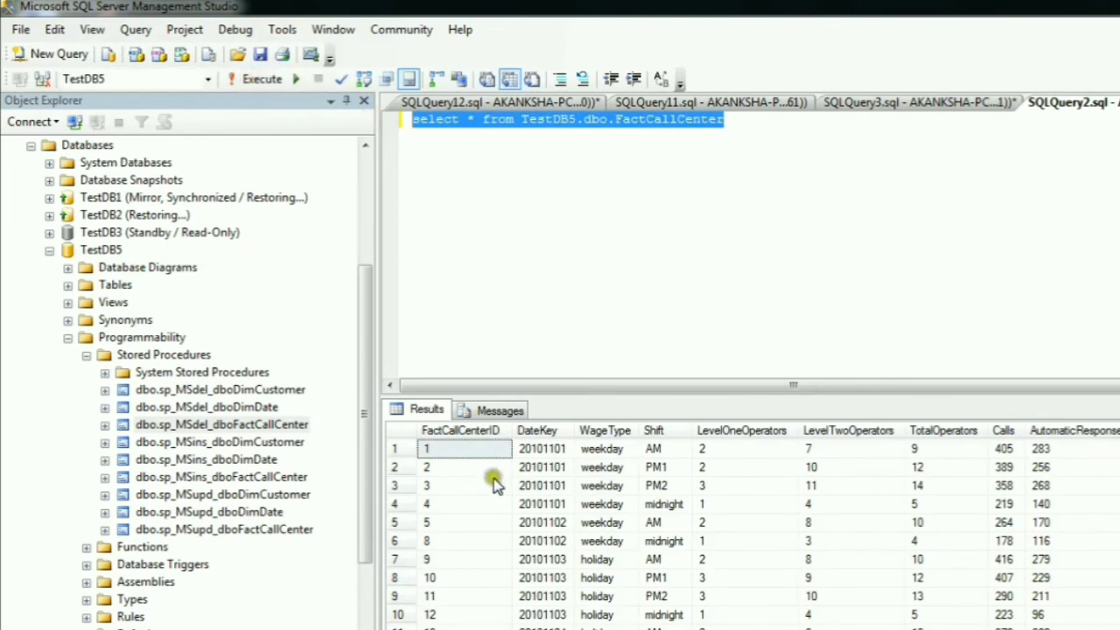
click(394, 577)
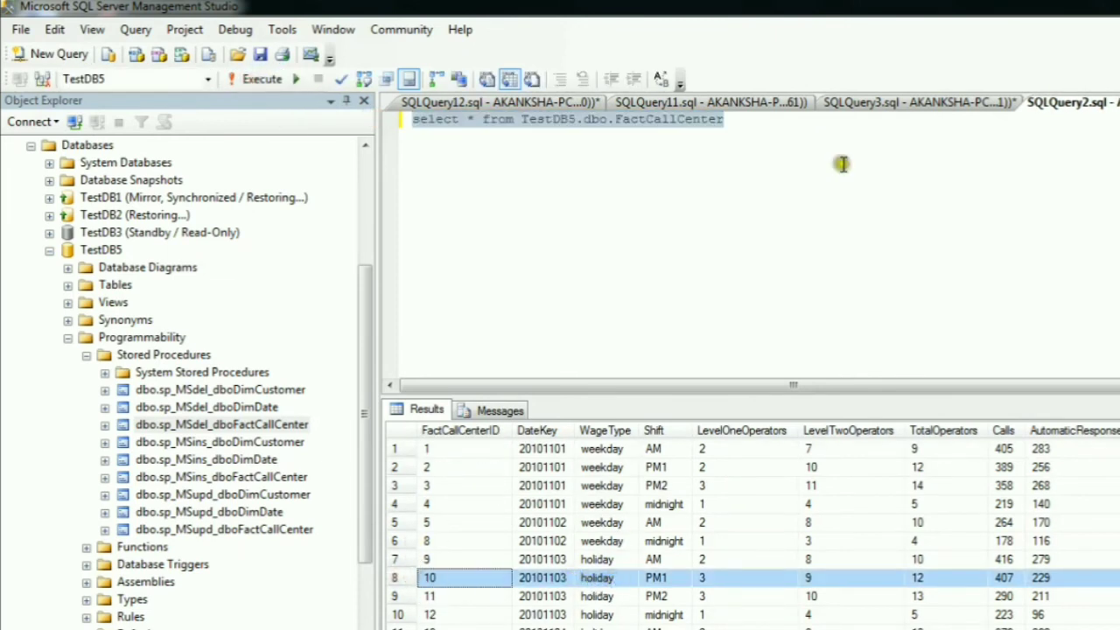
- Execute only the delete statement for FactCallCenterID='8' in SQLQuery3 and highlight its result message
click(905, 105)
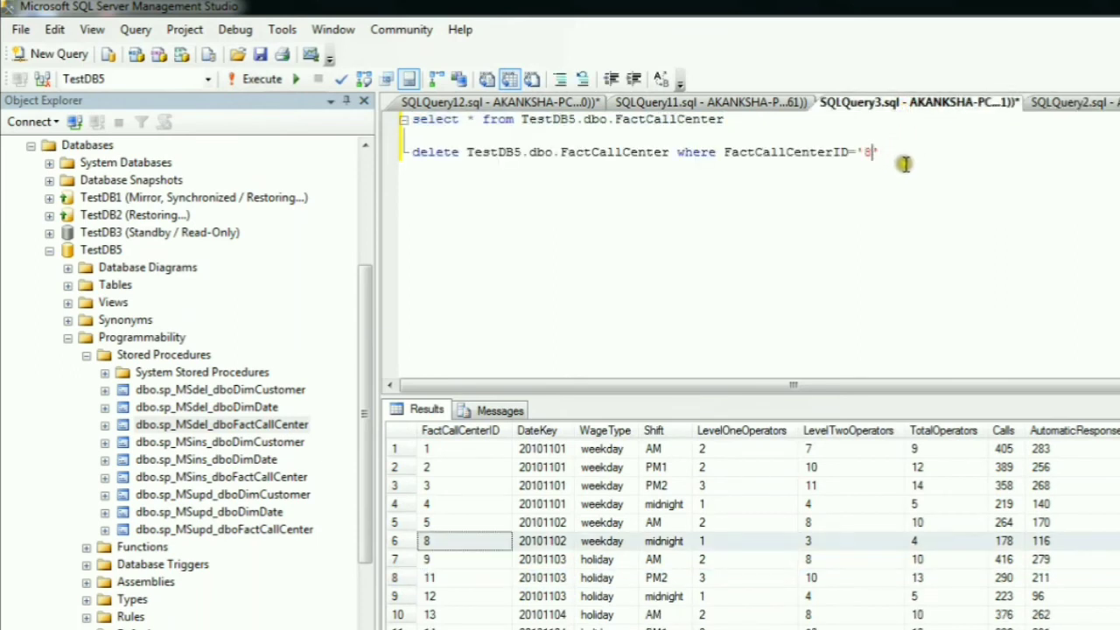
text(')
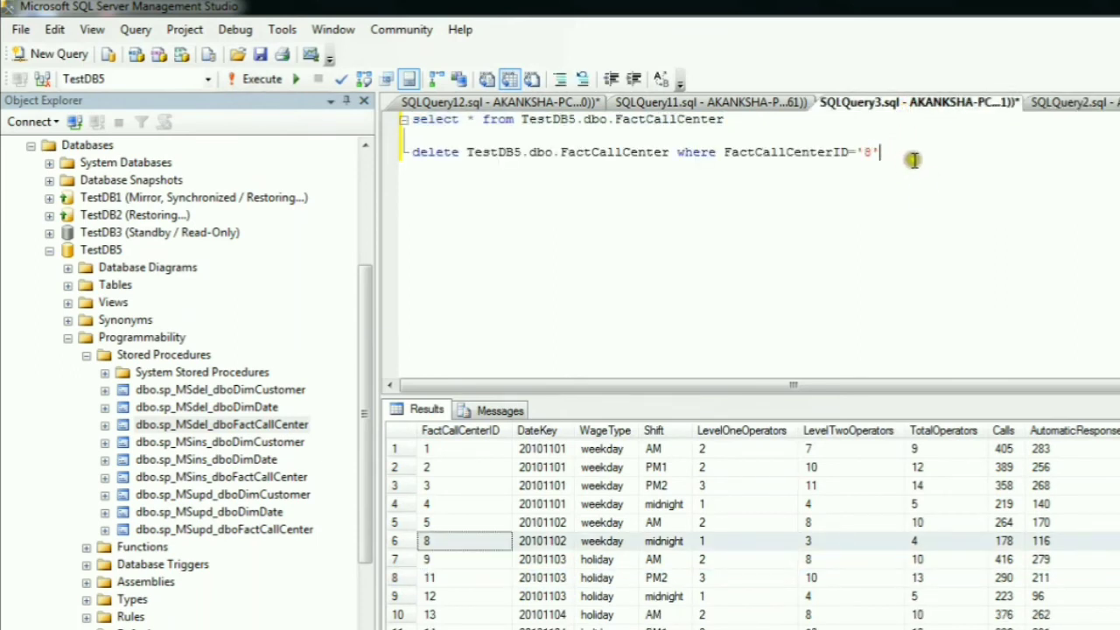
drag(883, 154, 408, 169)
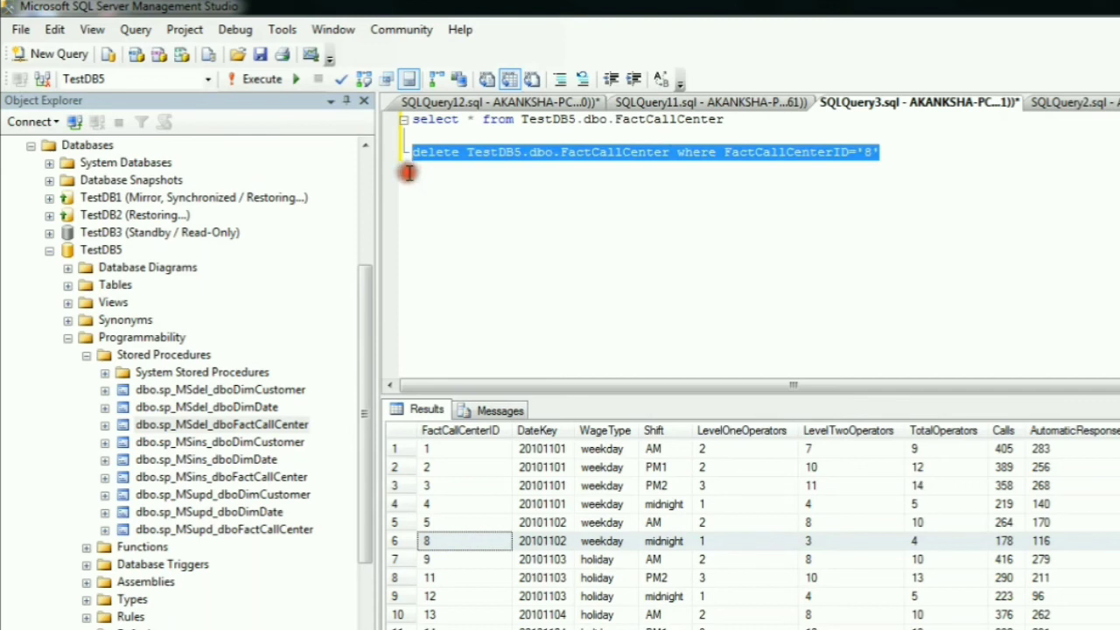
click(258, 78)
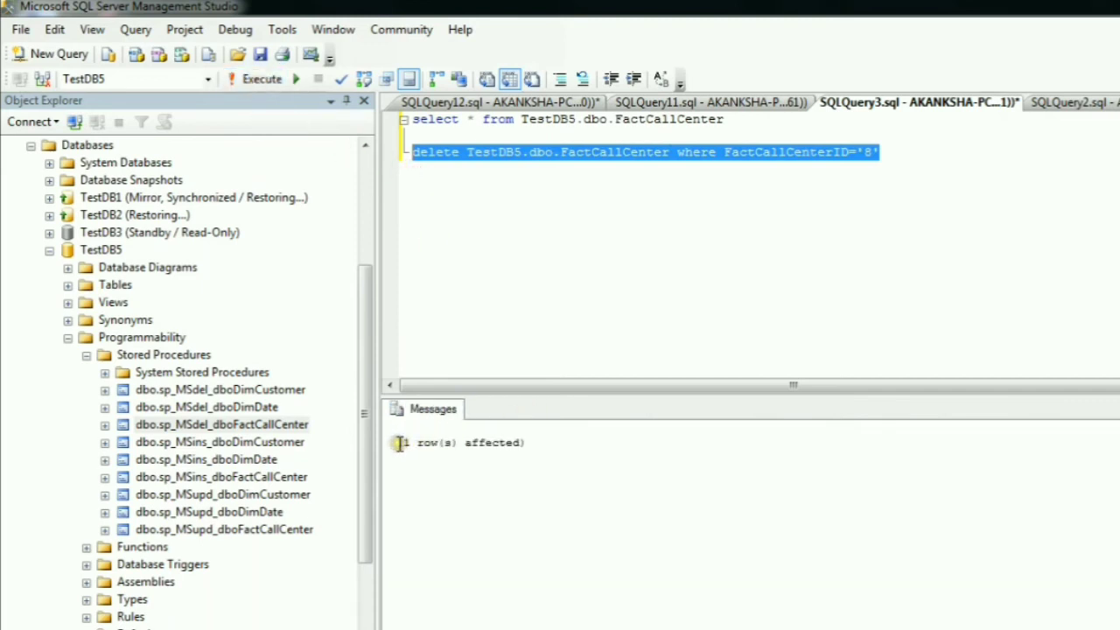
drag(398, 444, 555, 482)
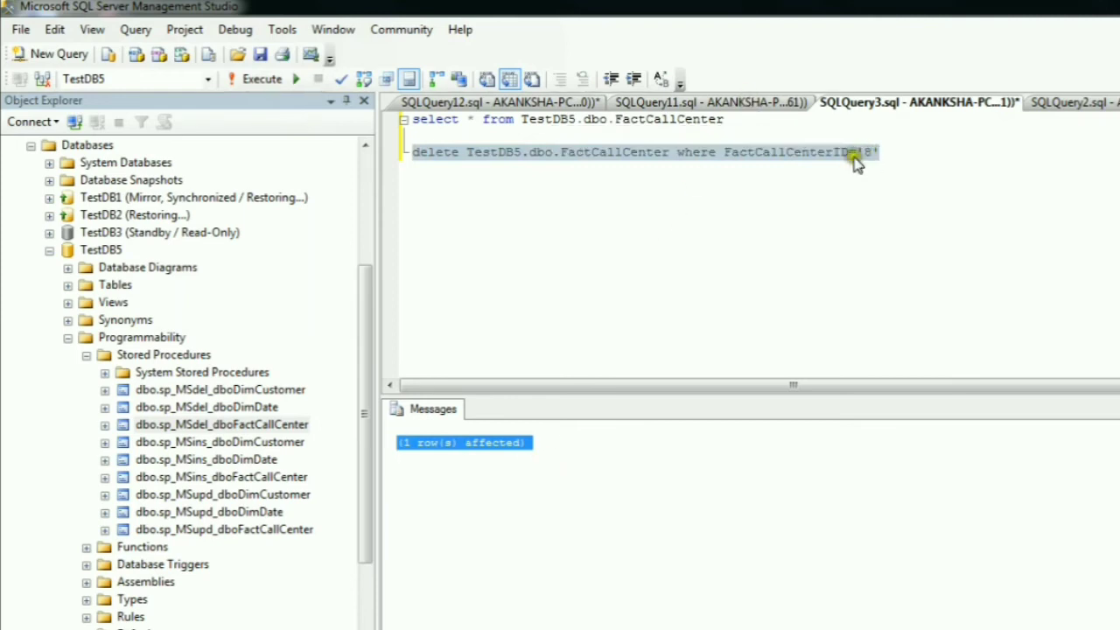
- Rerun the select statement in SQLQuery2 to check whether the FactCallCenterID 8 row is still in the subscriber table
click(759, 102)
click(1068, 103)
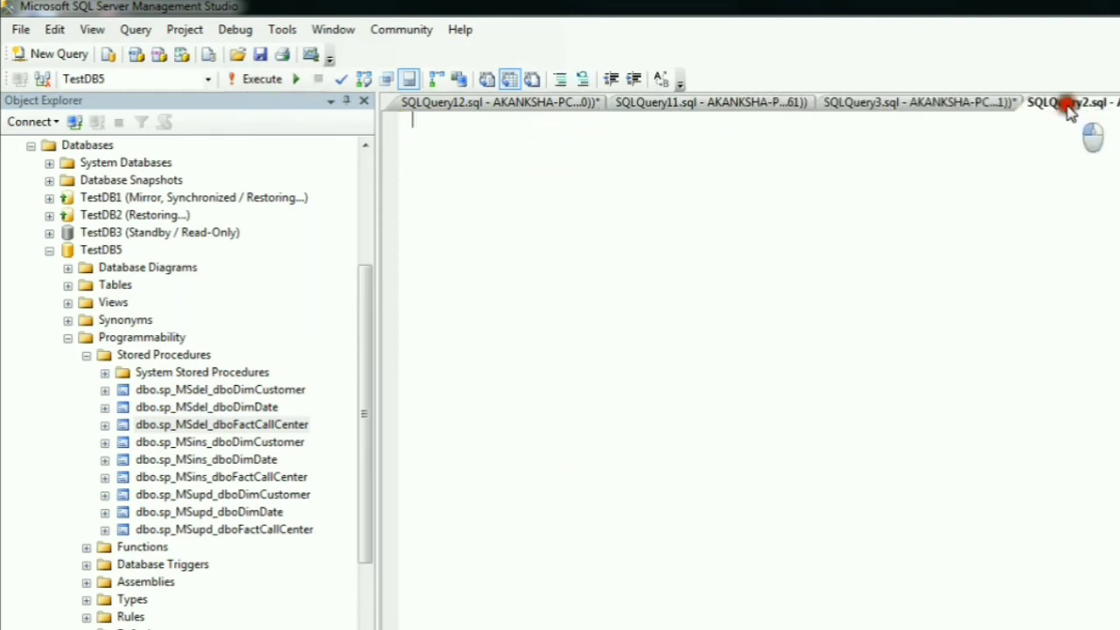
click(770, 218)
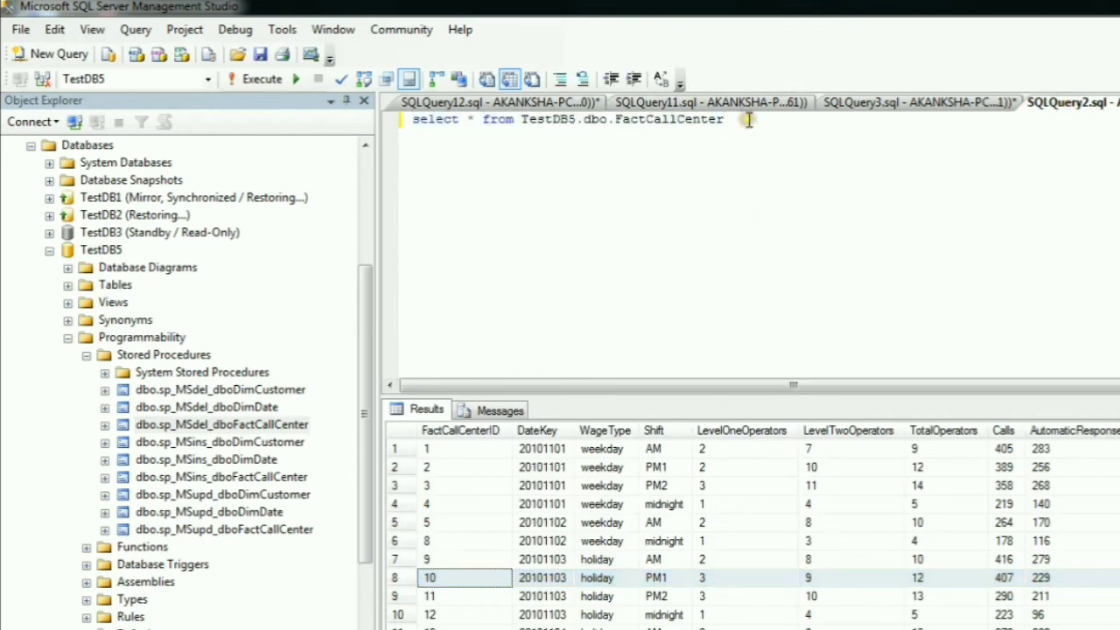
drag(748, 120, 404, 123)
click(258, 79)
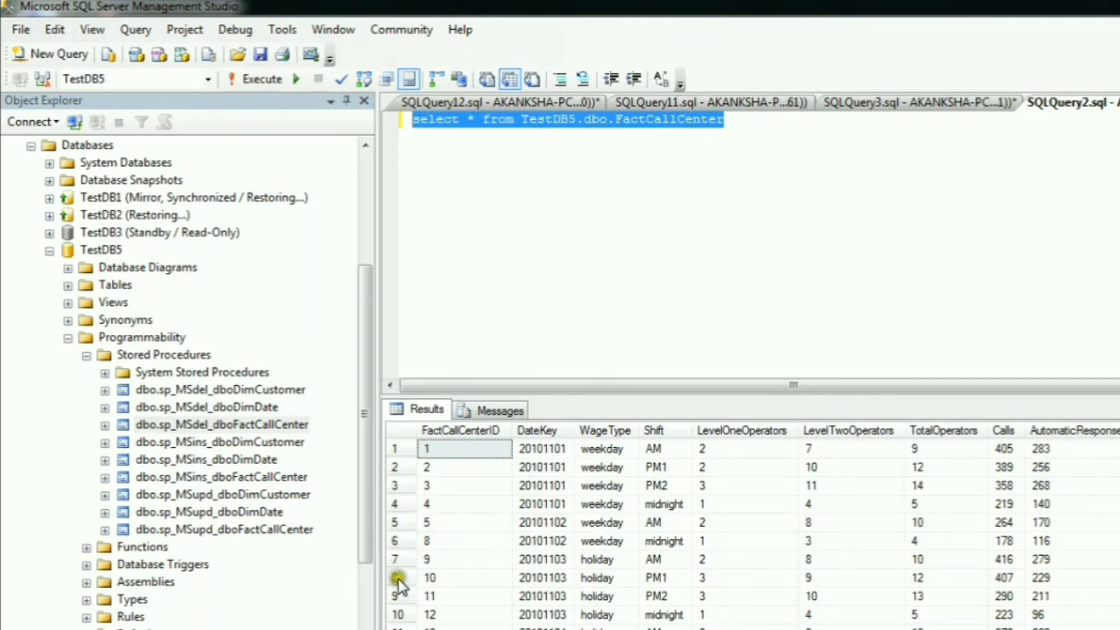
- Highlight the FactCallCenterID 10 row in the SQLQuery2 results and rerun only the FactCallCenter select statement in SQLQuery3
click(396, 579)
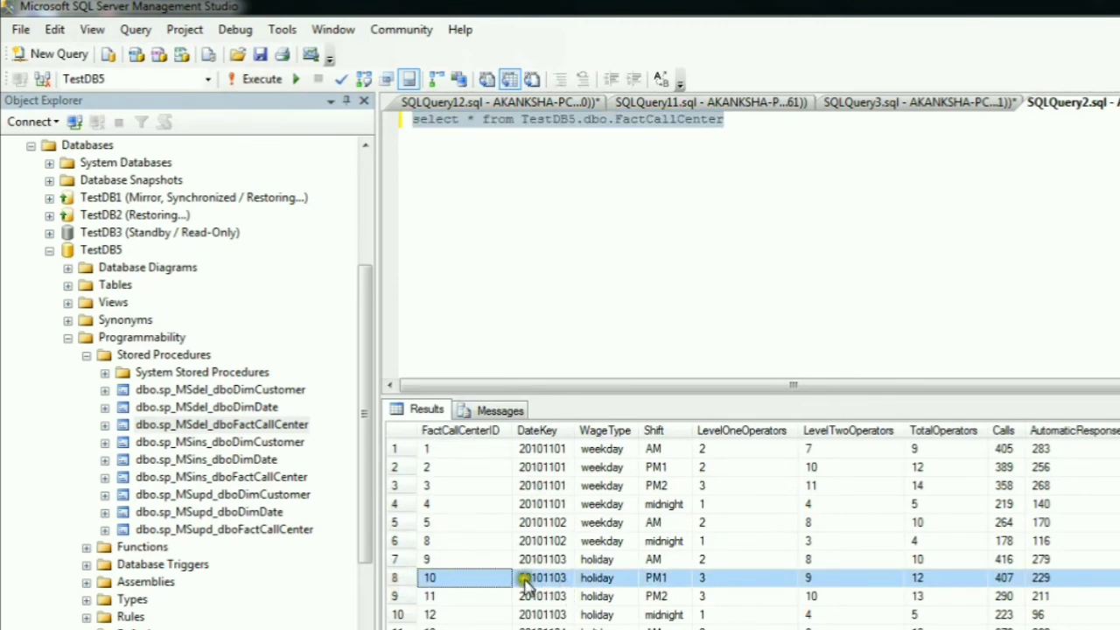
click(919, 108)
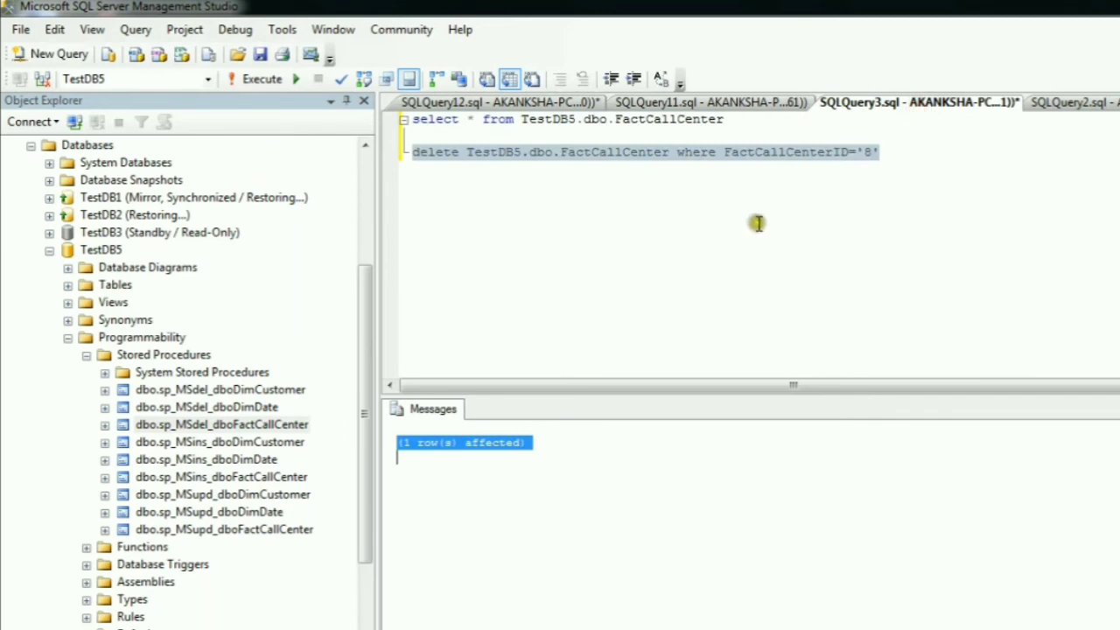
click(846, 196)
drag(742, 119, 407, 123)
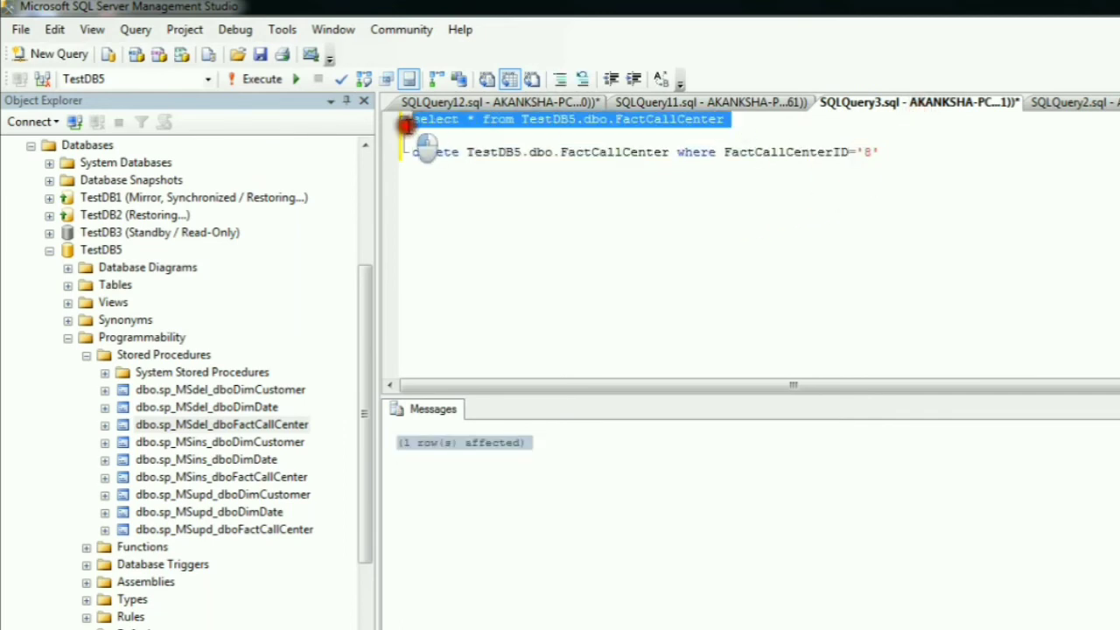
click(263, 79)
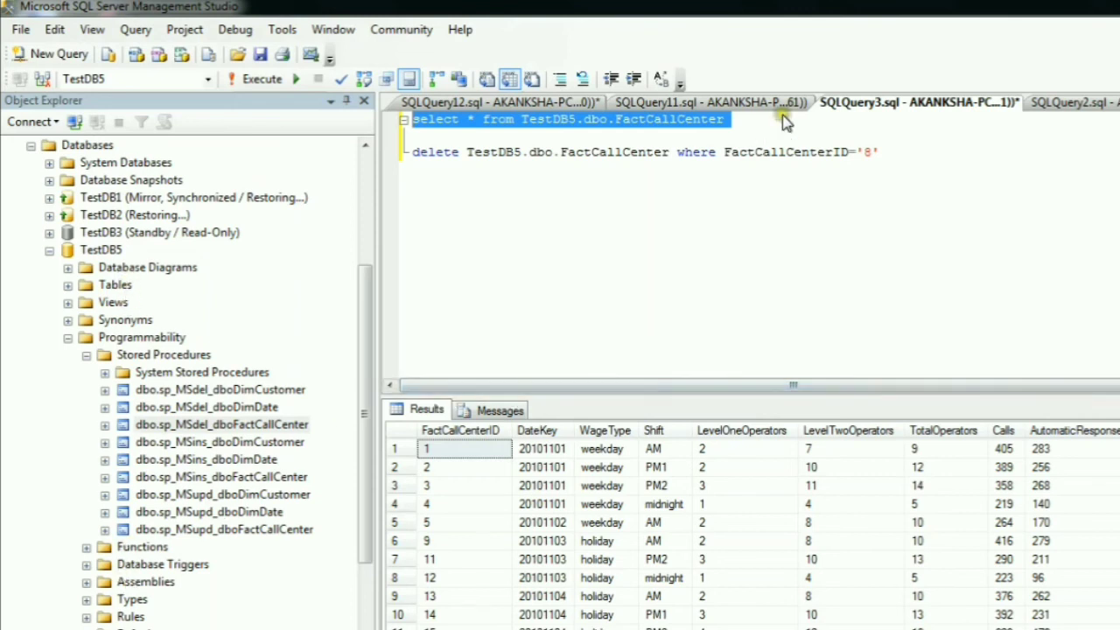
- Compare the FactCallCenterID 8 entry in the SQLQuery2 results with the FactCallCenterID column in the SQLQuery3 results
click(636, 105)
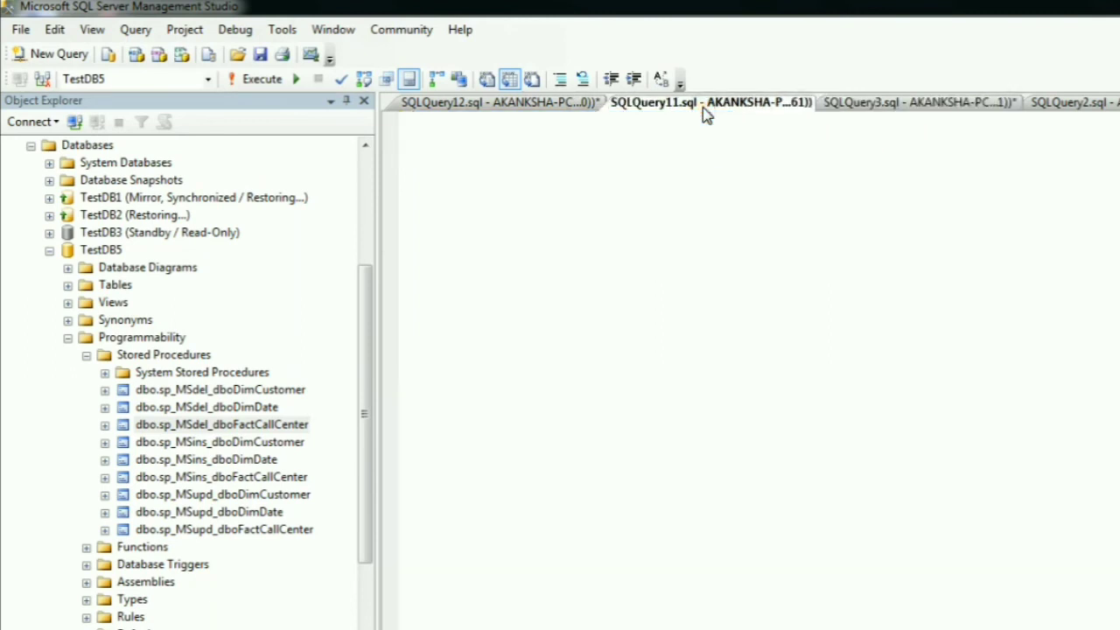
click(1097, 107)
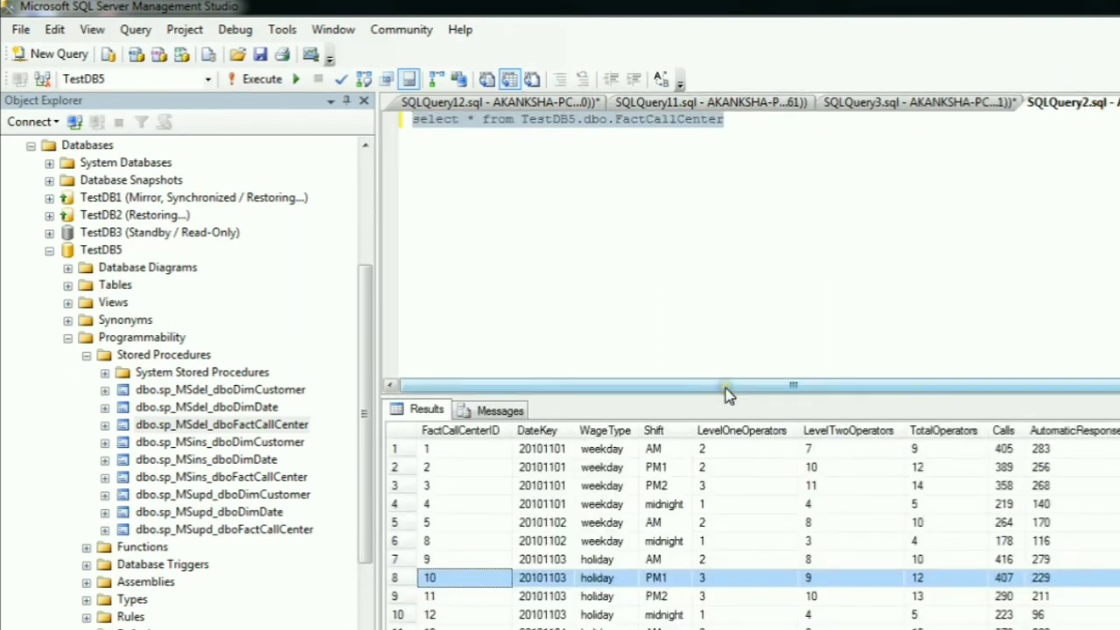
click(438, 541)
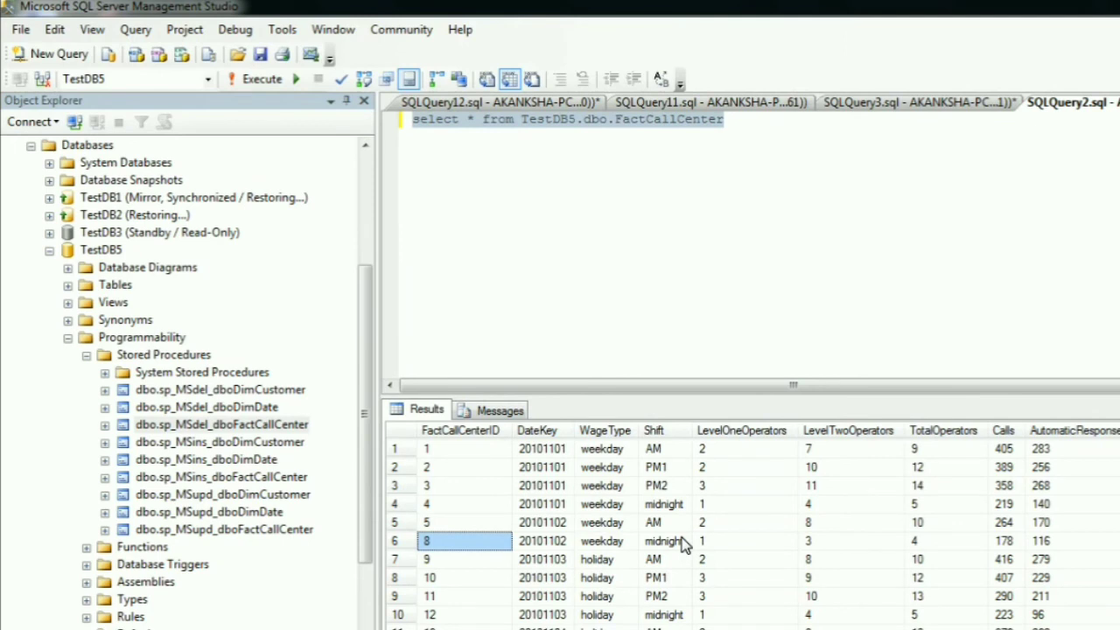
click(920, 112)
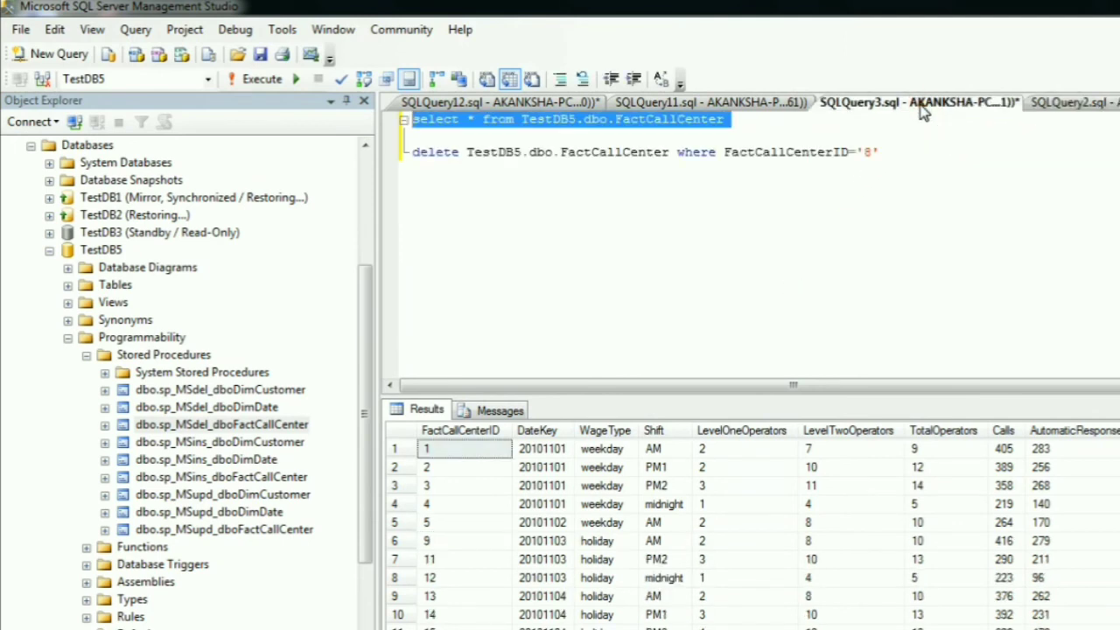
click(451, 430)
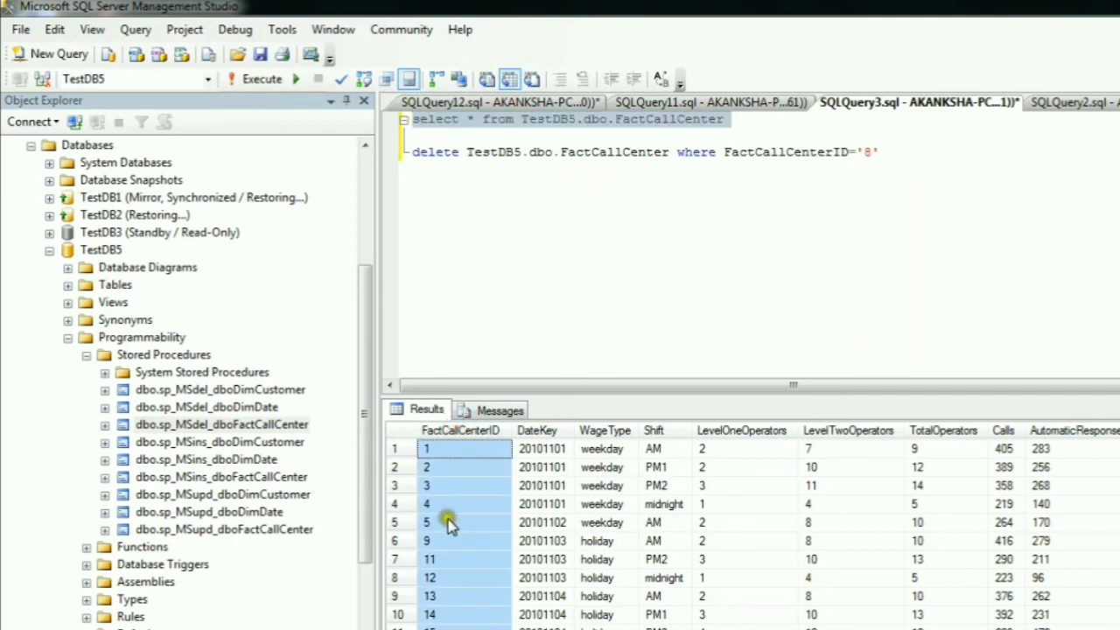
- Re-expand TestDB5's stored procedures and examine the sp_MSdel, sp_MSins and sp_MSupd procedures for FactCallCenter
click(86, 354)
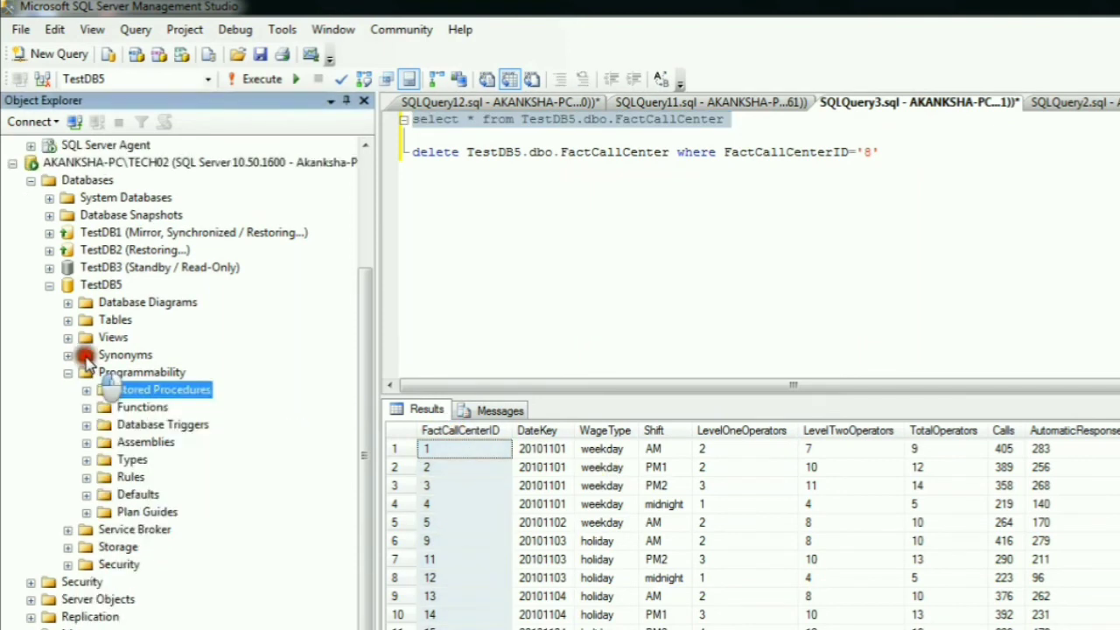
click(87, 390)
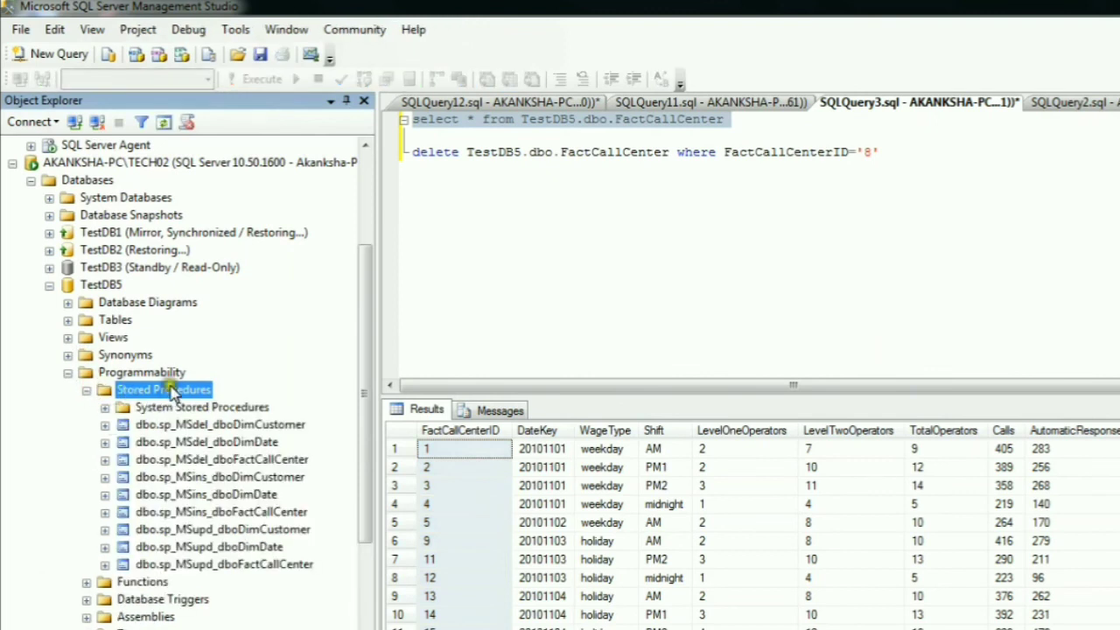
click(224, 460)
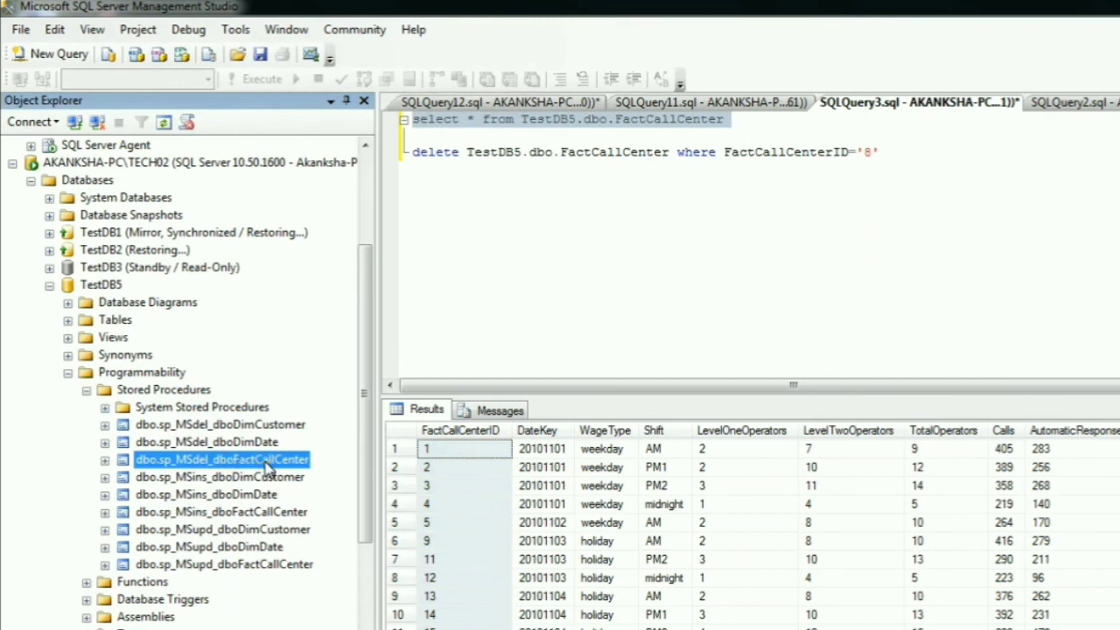
click(286, 460)
click(210, 565)
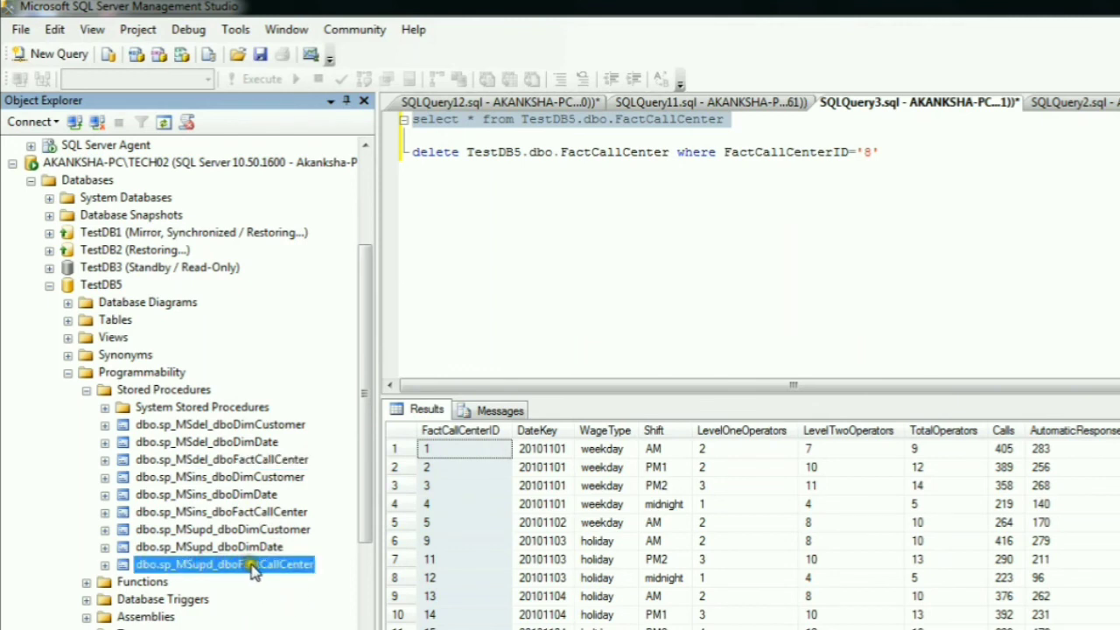
click(199, 514)
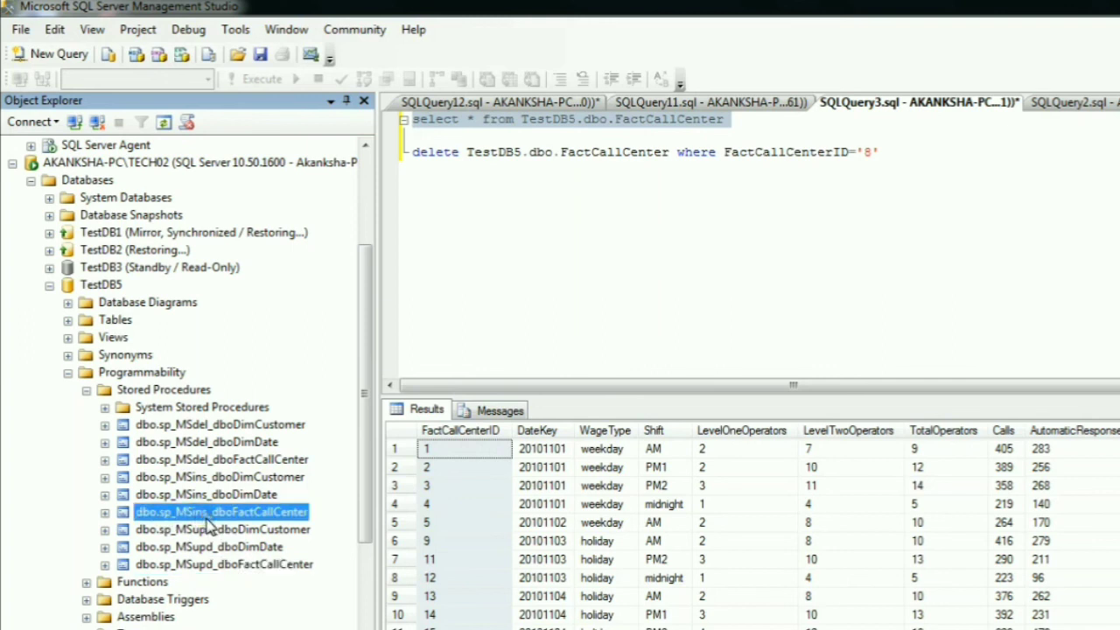
click(201, 564)
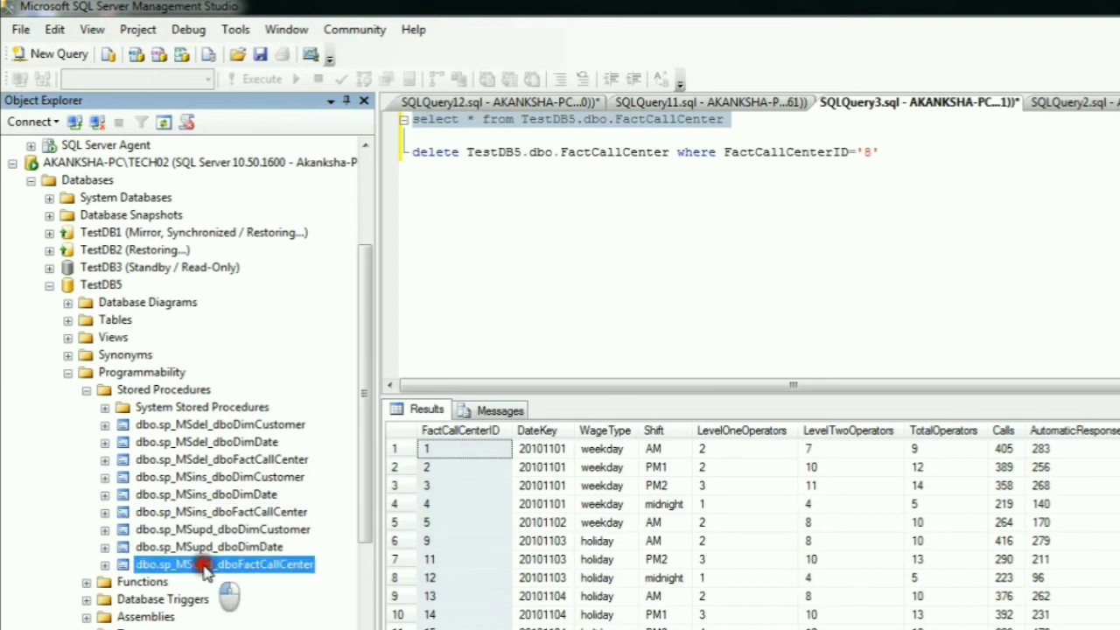
click(200, 516)
- Open dbo.sp_MSdel_dboFactCallCenter in TestDB5 for modification, remove its return statement and execute the ALTER procedure script
click(197, 461)
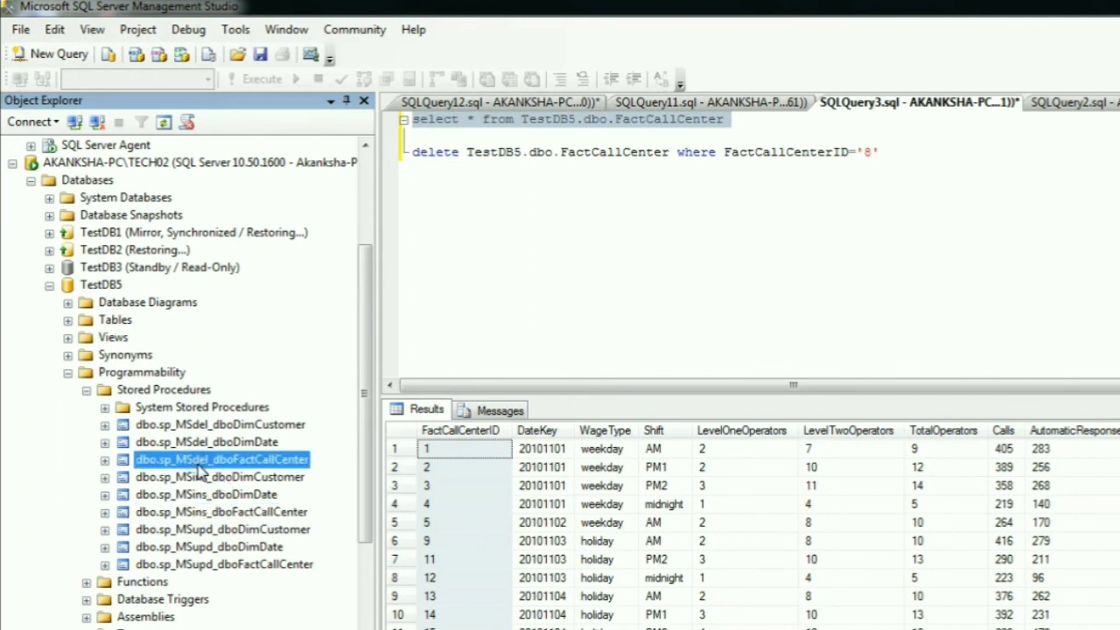
right_click(199, 465)
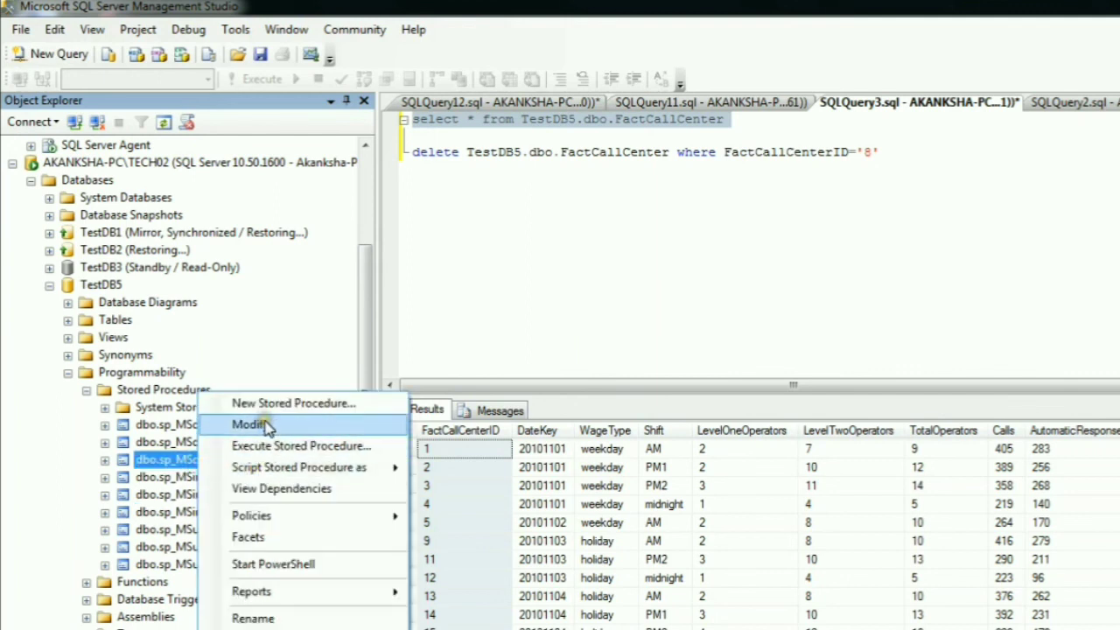
click(310, 426)
click(320, 427)
click(320, 427)
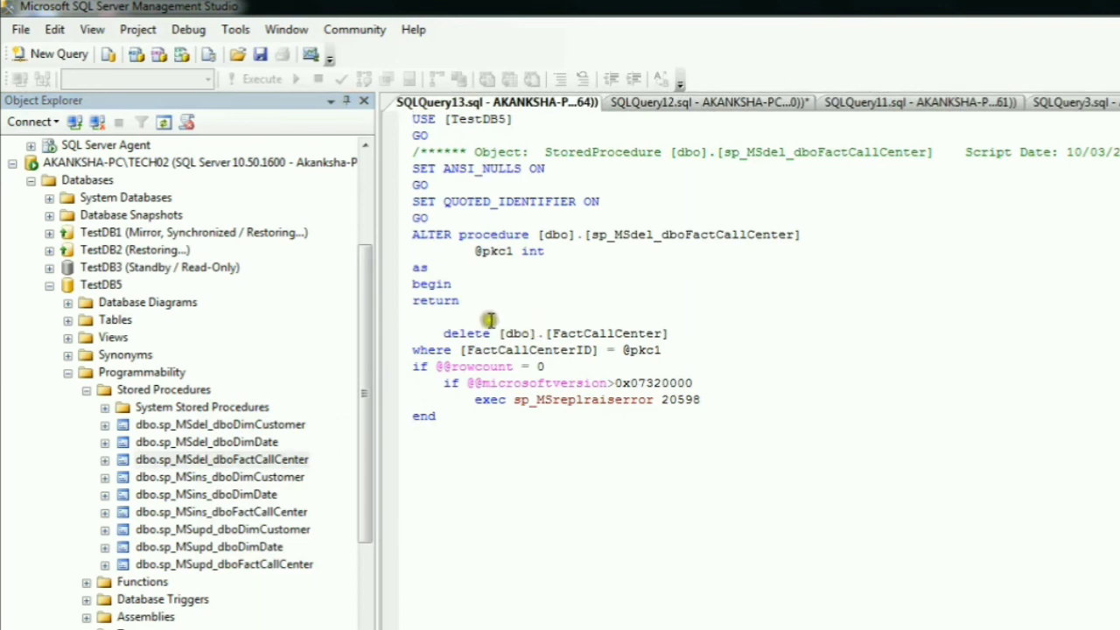
drag(463, 302, 408, 301)
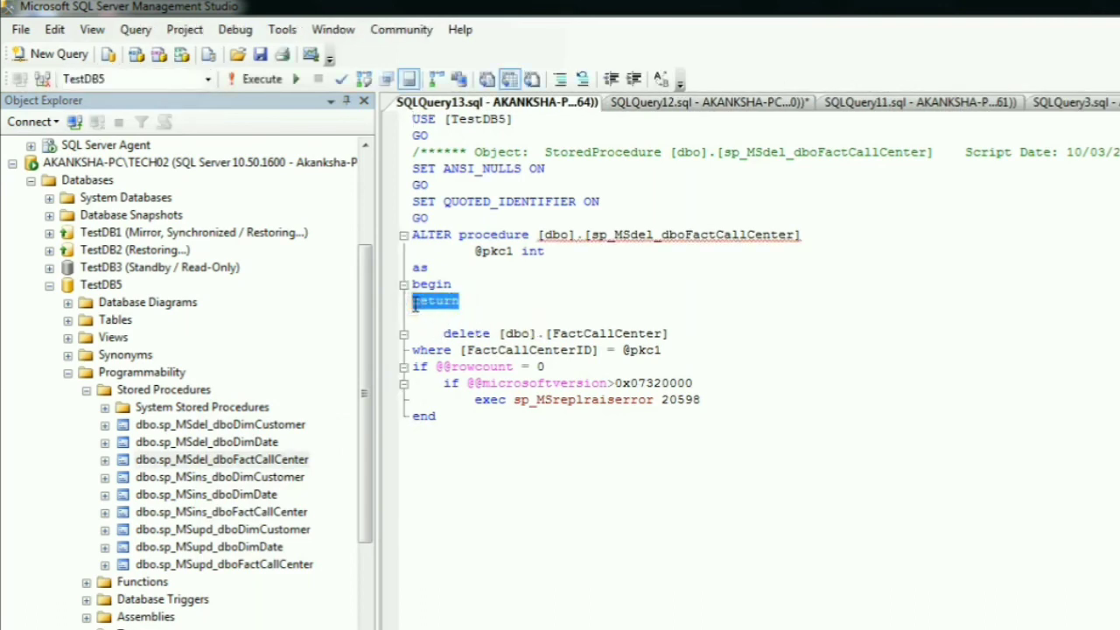
key(Delete)
click(259, 79)
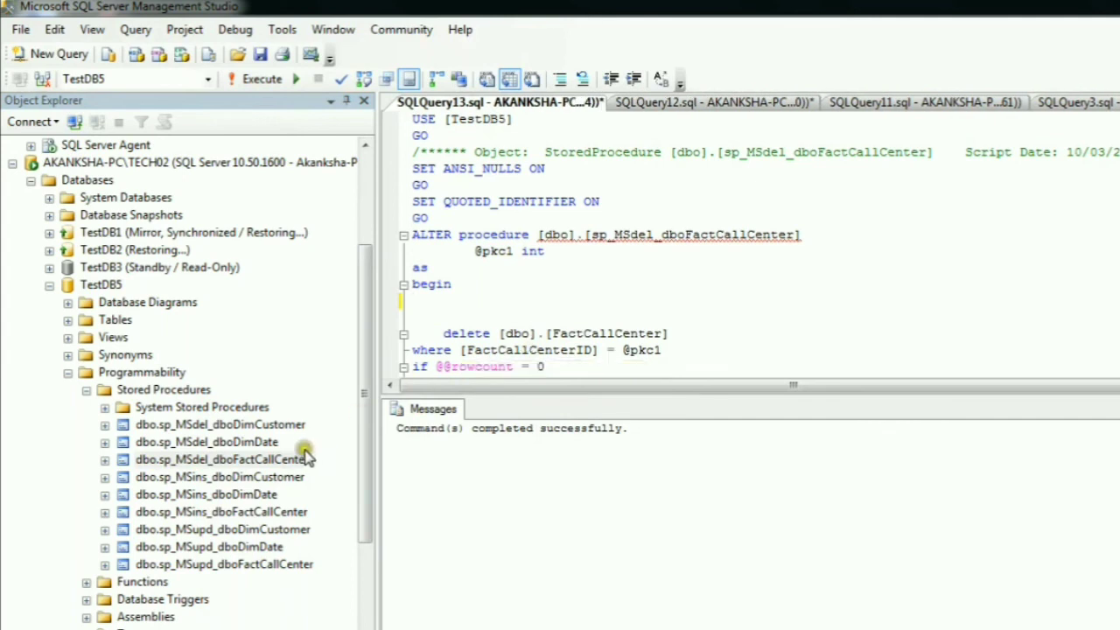
- Close the SQLQuery13 script without saving it and return to the delete statement in SQLQuery3
key(ctrl+F4)
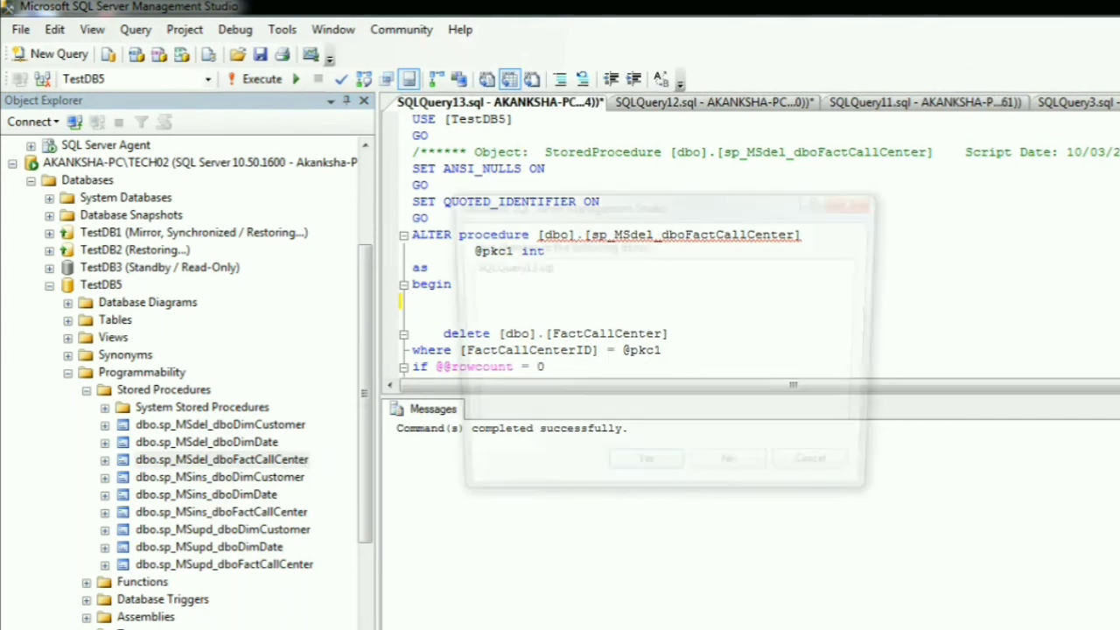
click(763, 479)
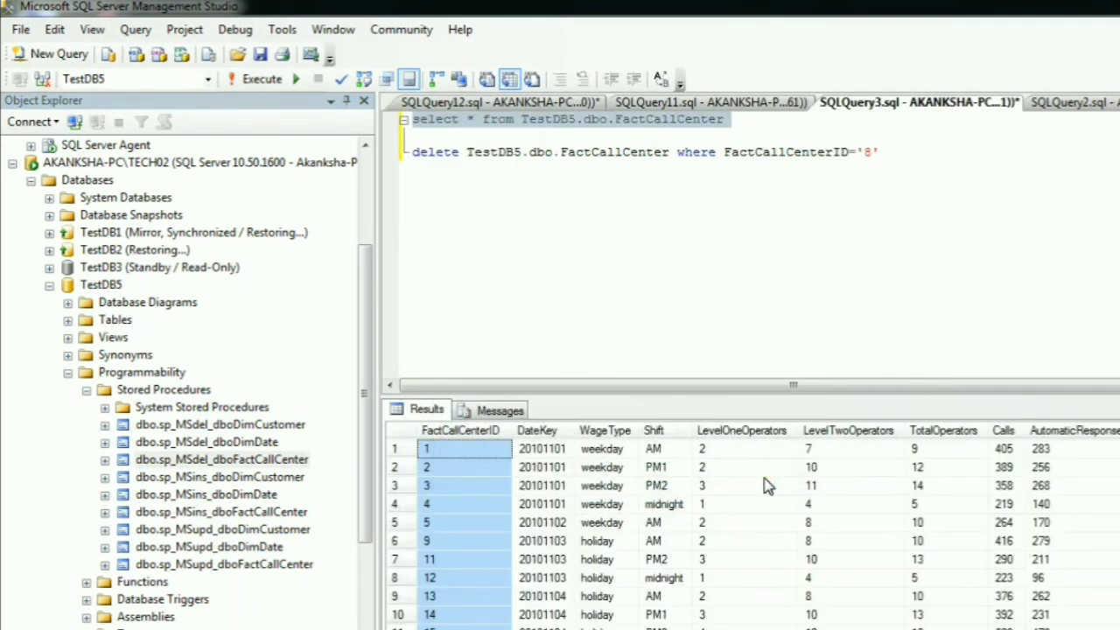
click(734, 207)
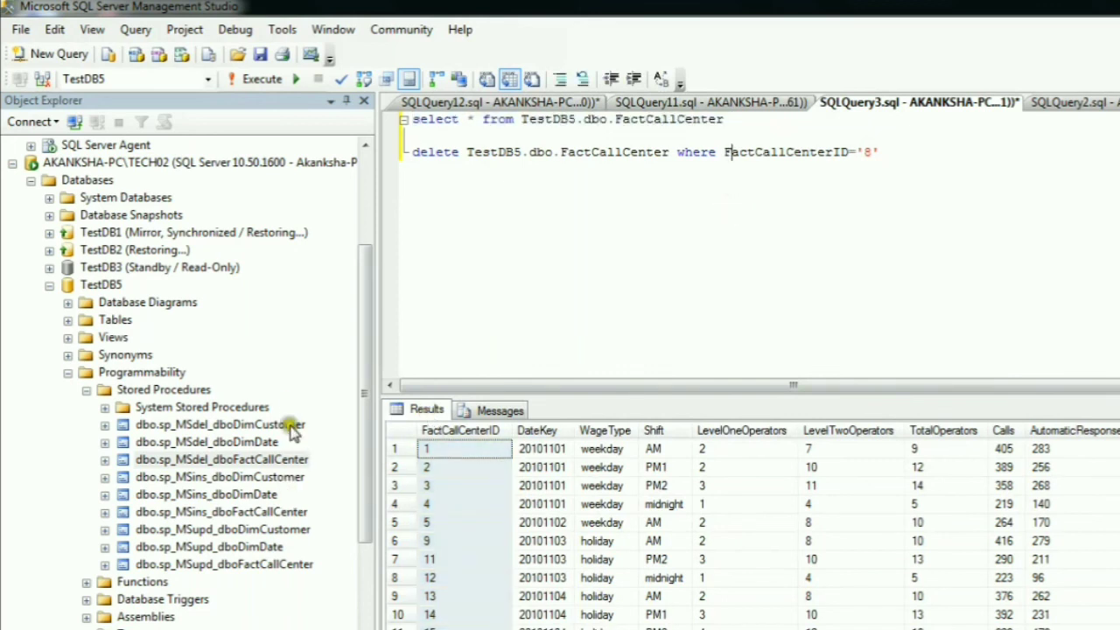